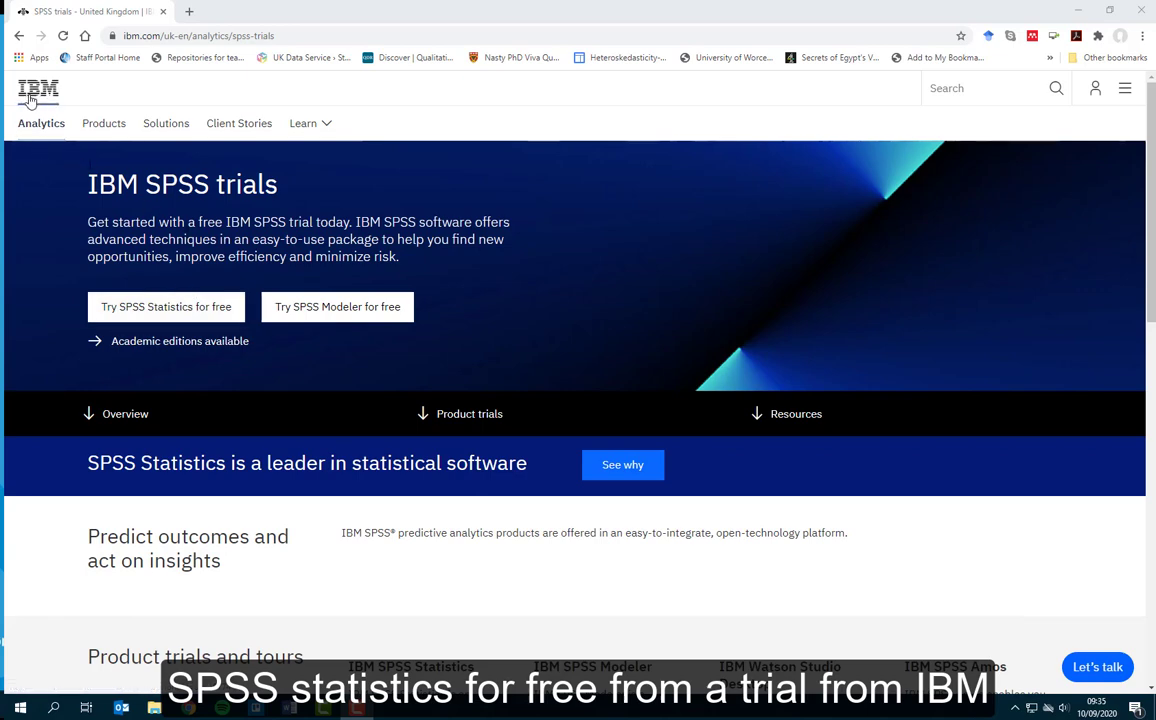
Open the IBM SPSS Statistics free trial sign-up form and scroll through it
{"action": "left_click", "coordinate": [178, 307]}
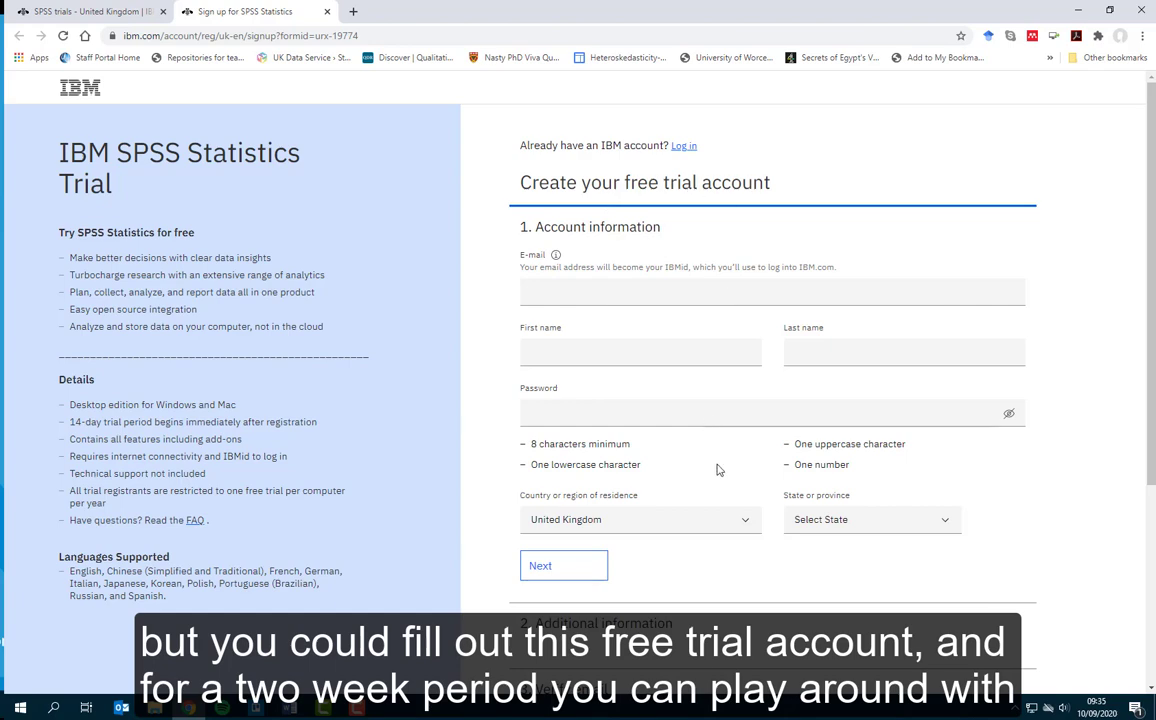
{"action": "scroll", "coordinate": [720, 475], "scroll_direction": "down", "scroll_amount": 2}
{"action": "scroll", "coordinate": [730, 490], "scroll_direction": "down", "scroll_amount": 3}
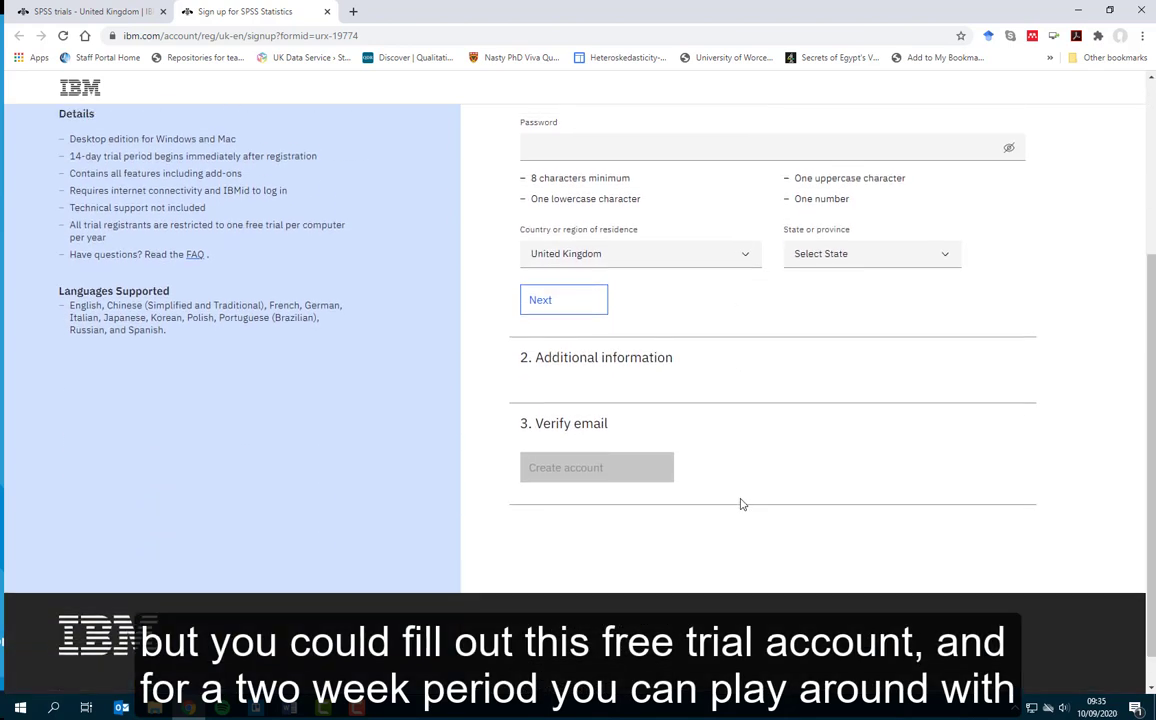
{"action": "scroll", "coordinate": [741, 504], "scroll_direction": "up", "scroll_amount": 3}
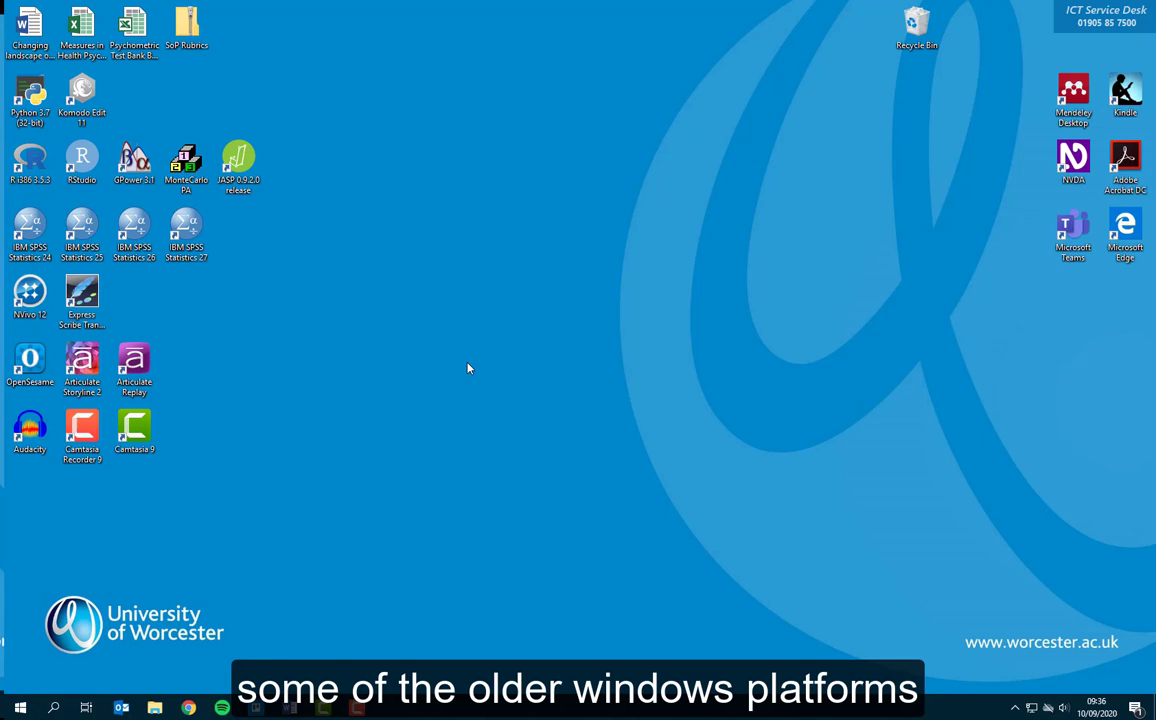
Launch SPSS Statistics 27 and pick New Dataset in the Welcome dialog
{"action": "double_click", "coordinate": [196, 241]}
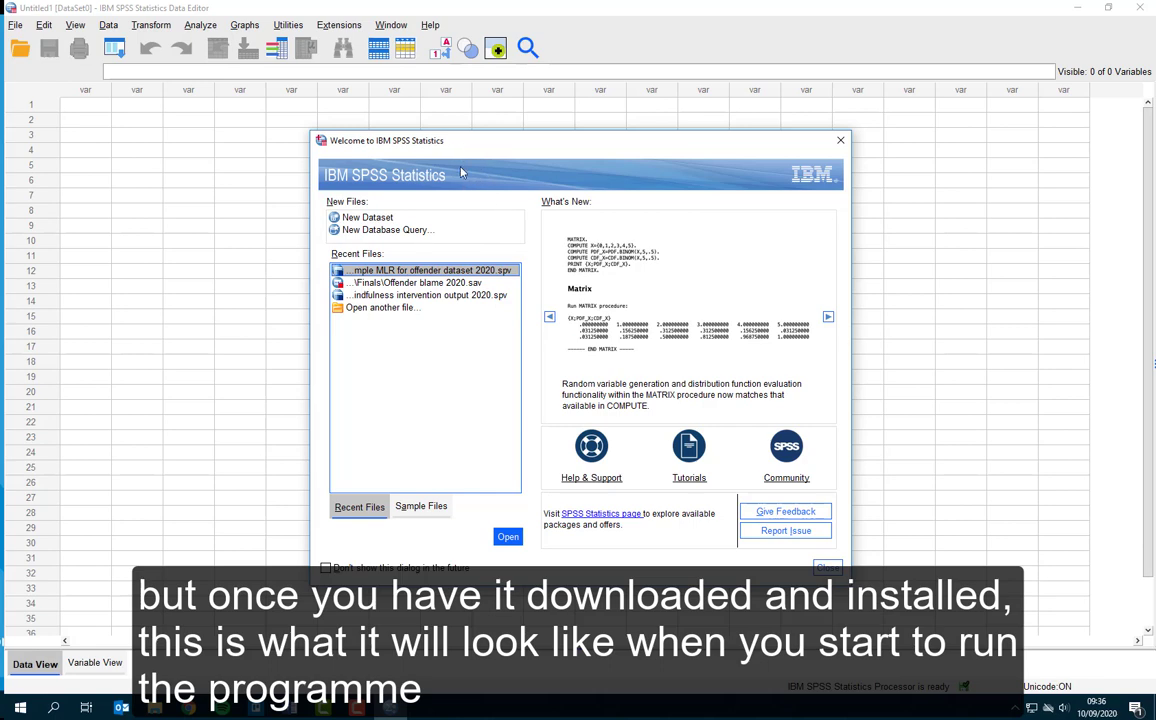
{"action": "left_click", "coordinate": [360, 217]}
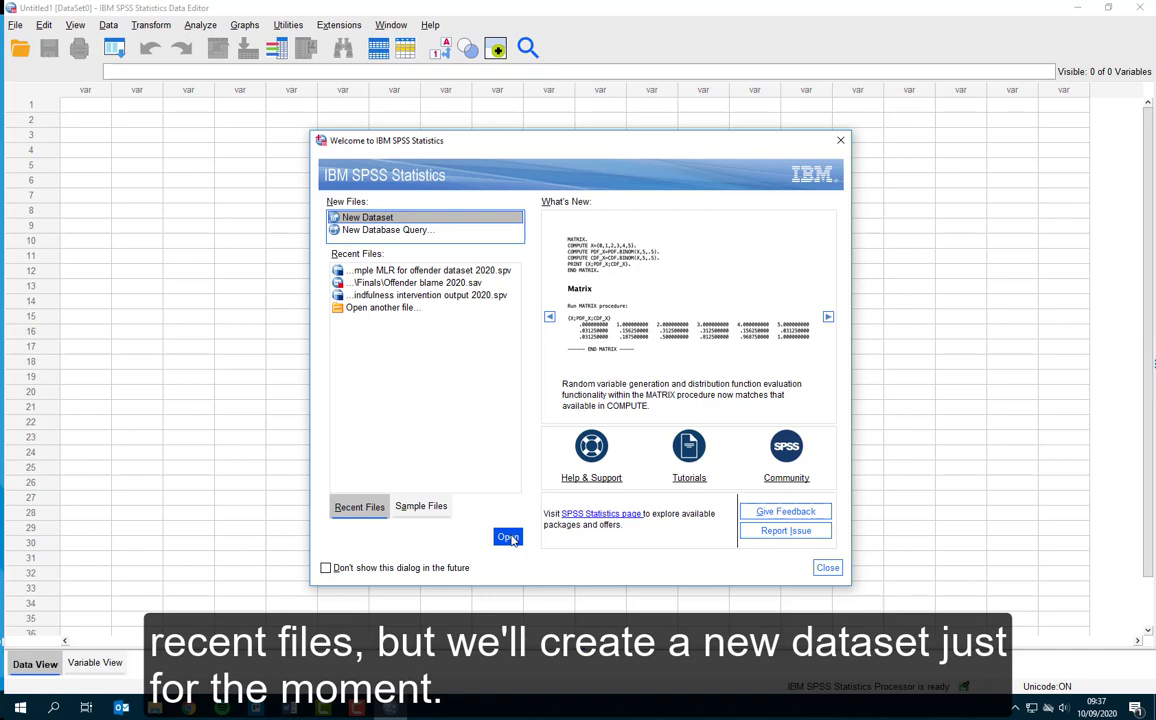
Open the empty dataset, look over the Data View cells, and finish on Variable View
{"action": "left_click", "coordinate": [508, 537]}
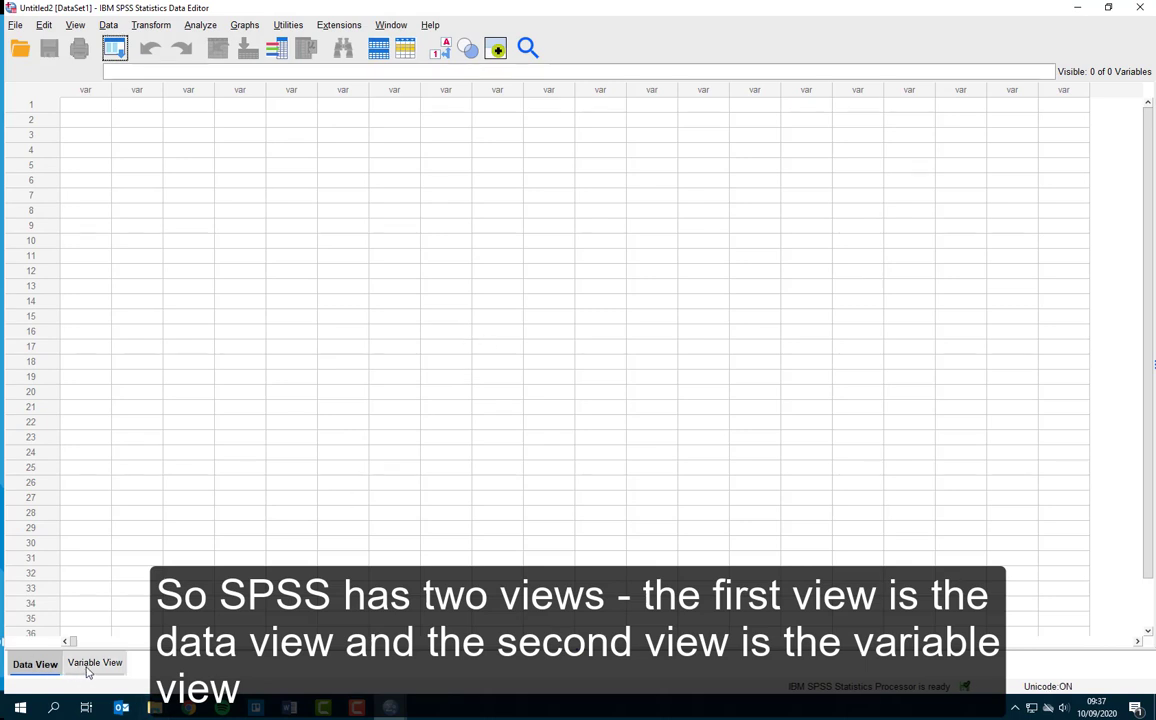
{"action": "left_click", "coordinate": [88, 668]}
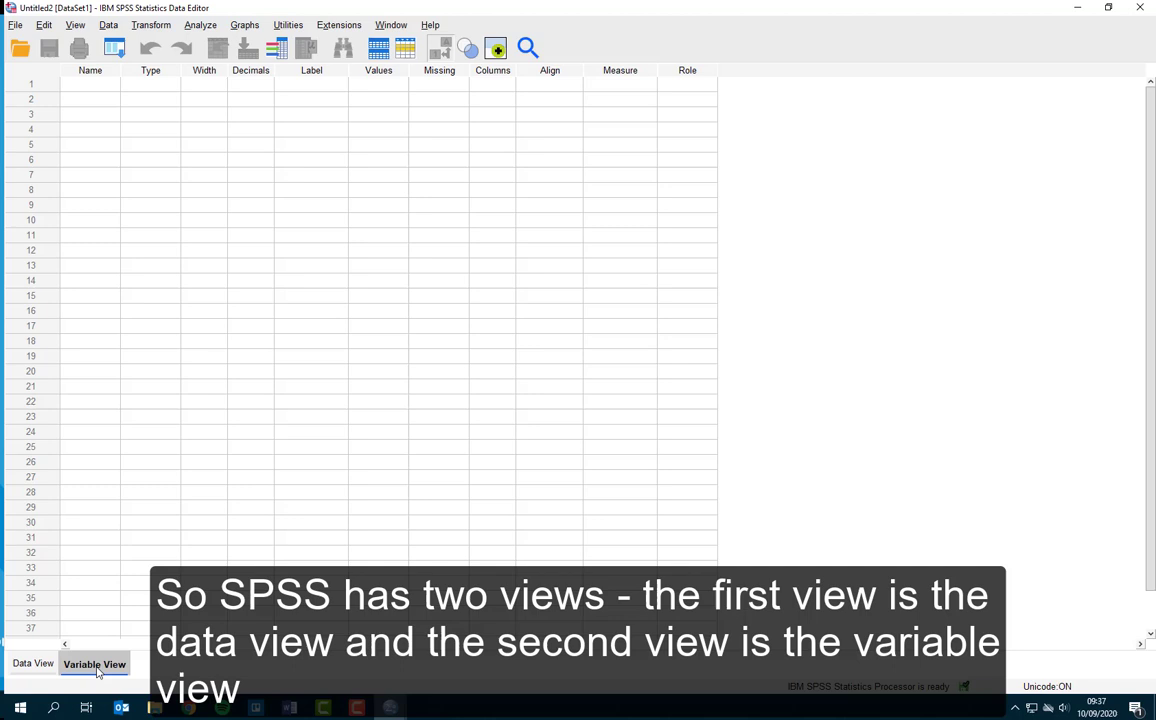
{"action": "left_click", "coordinate": [45, 668]}
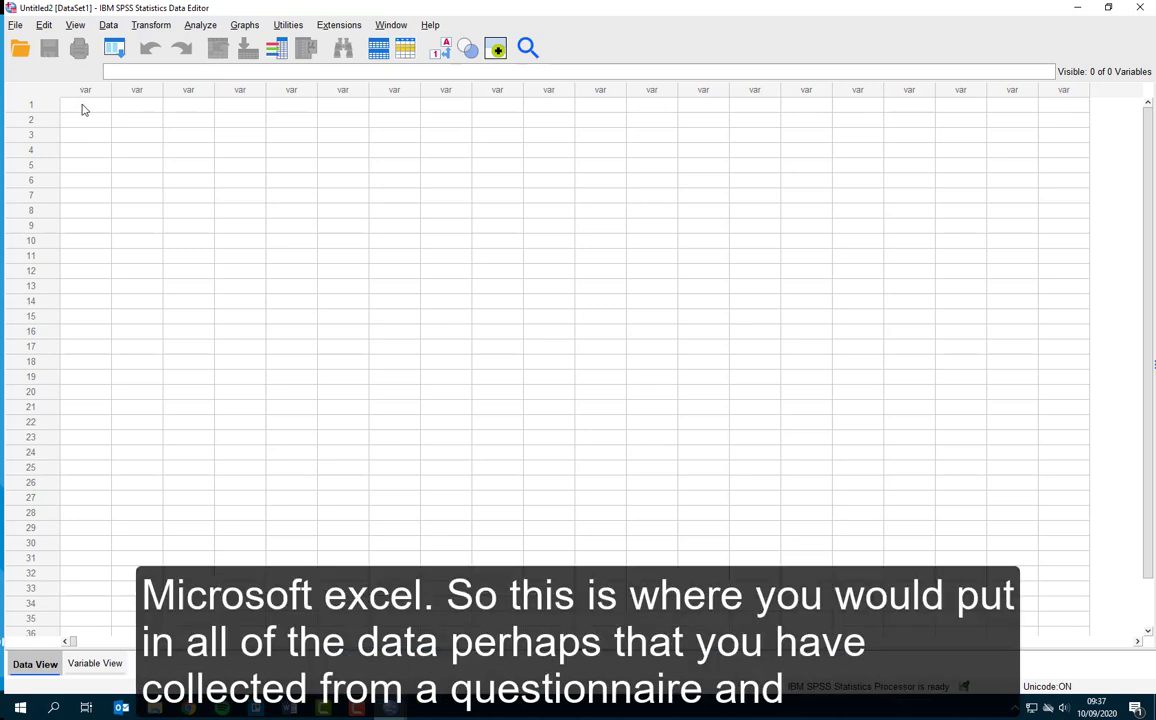
{"action": "left_click", "coordinate": [84, 107]}
{"action": "left_click", "coordinate": [88, 119]}
{"action": "left_click", "coordinate": [83, 103]}
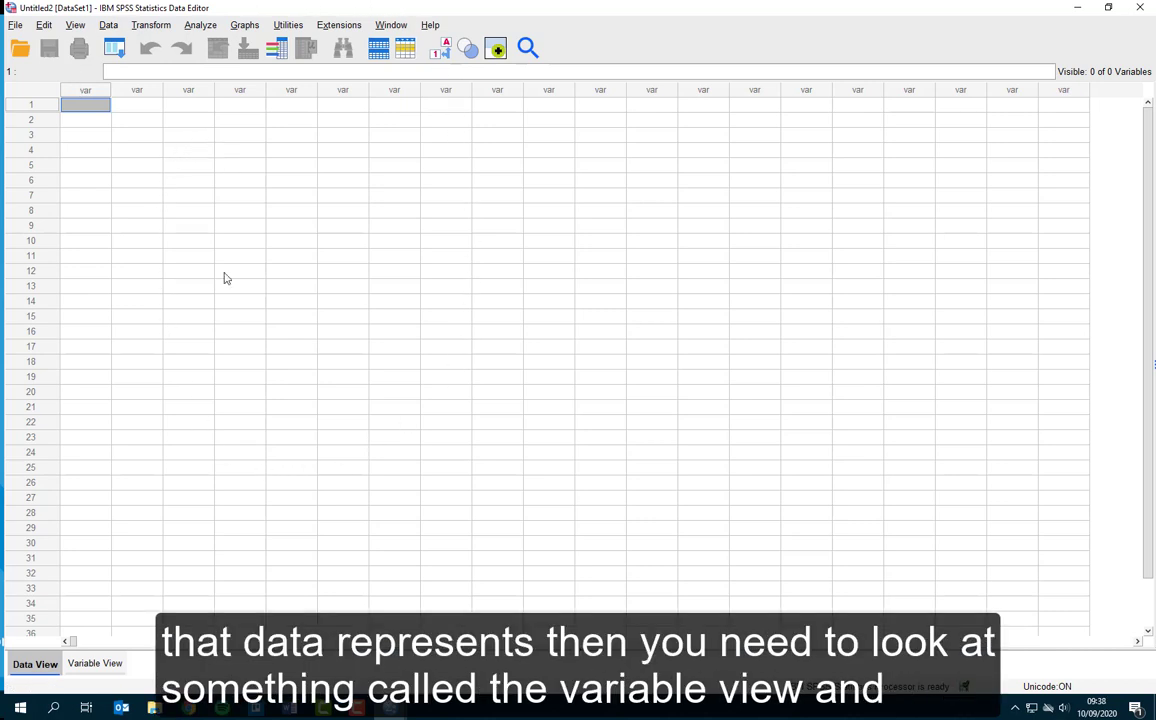
{"action": "left_click", "coordinate": [108, 669]}
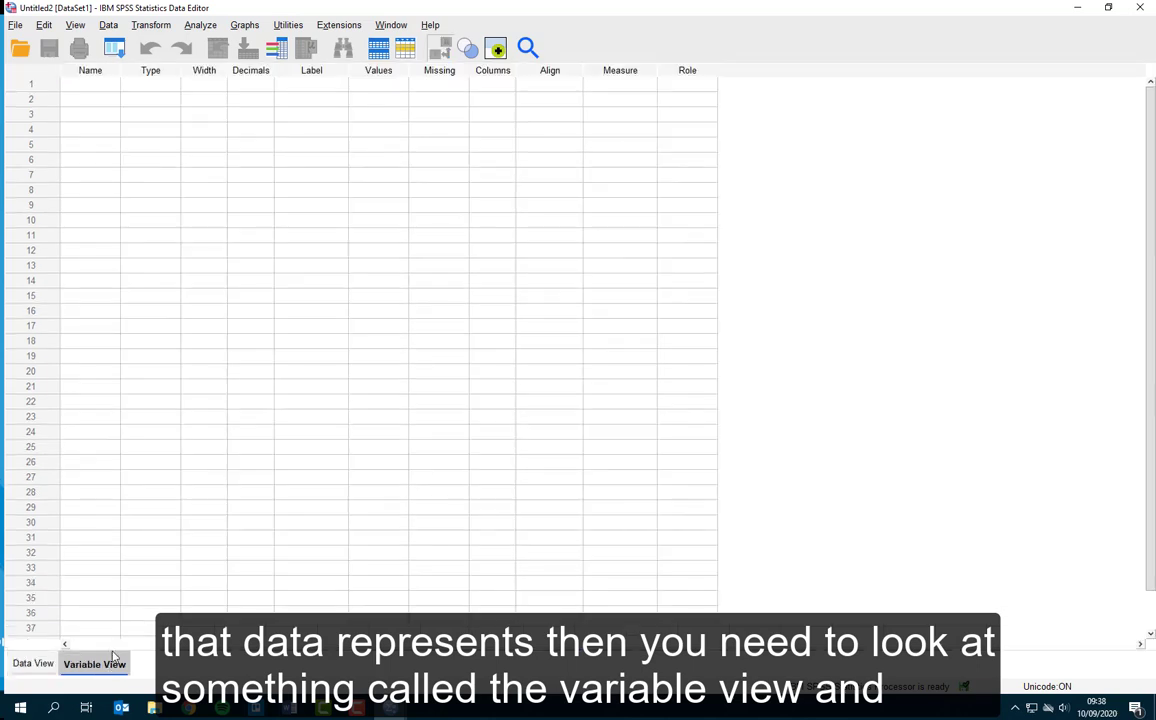
Name the first variable Age, keeping the default numeric settings
{"action": "left_click", "coordinate": [85, 84]}
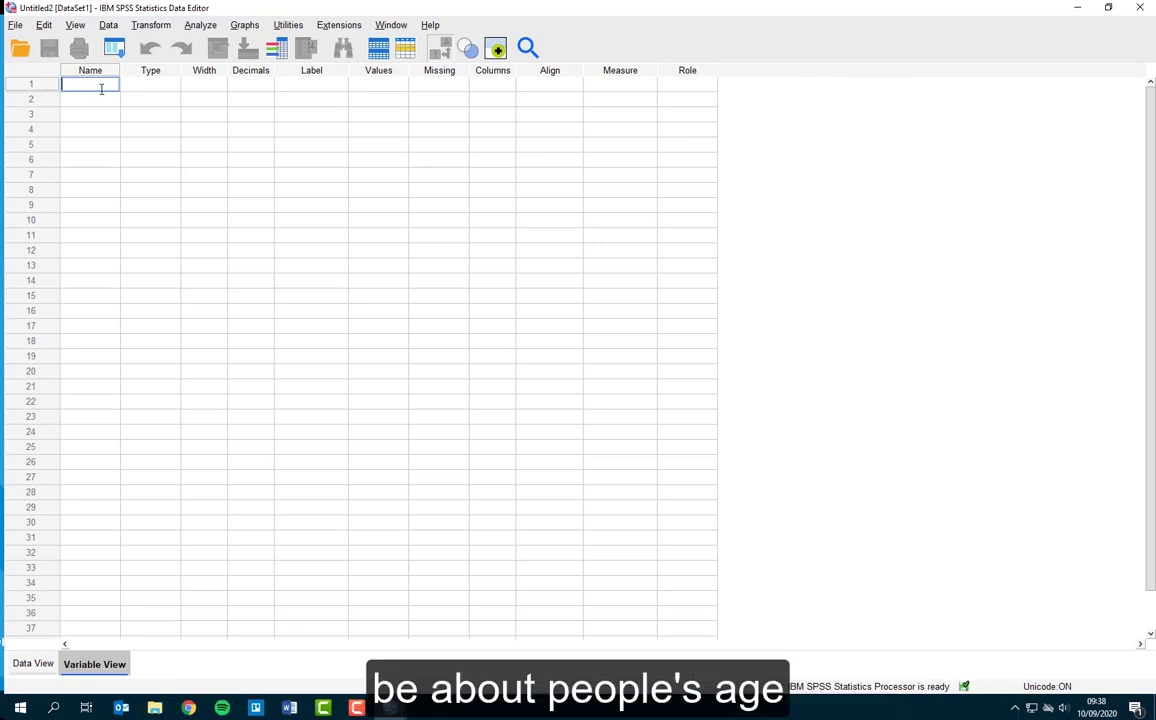
{"action": "type", "text": "Age"}
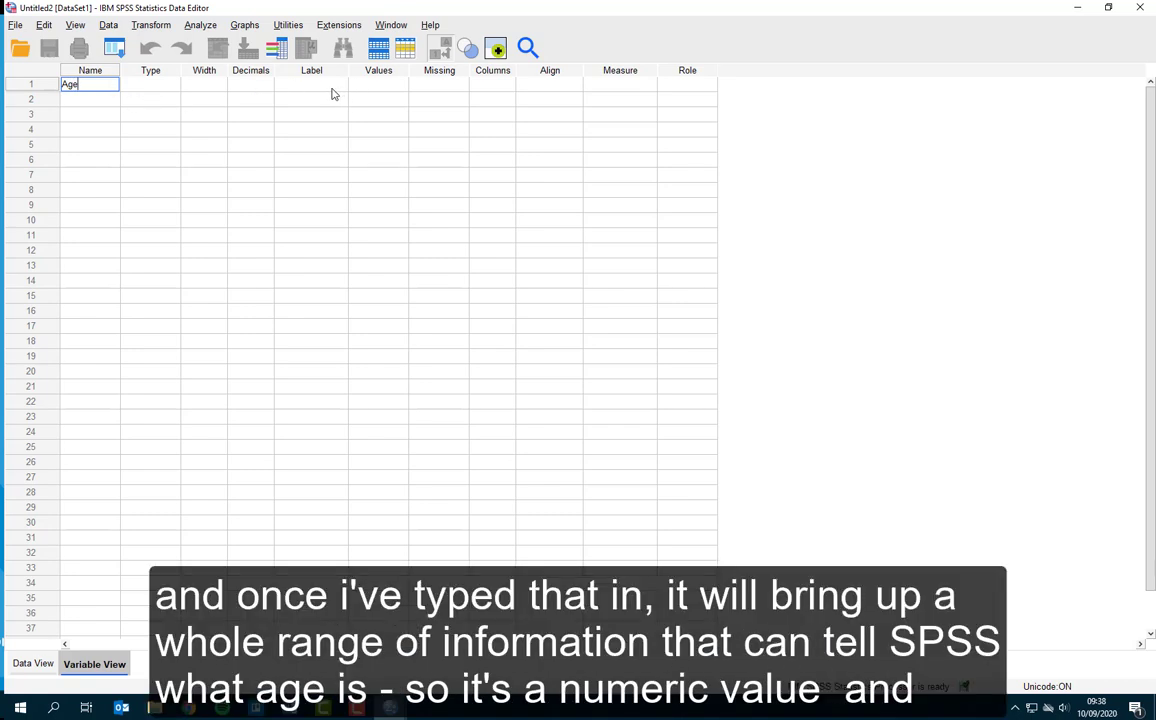
{"action": "left_click", "coordinate": [332, 88]}
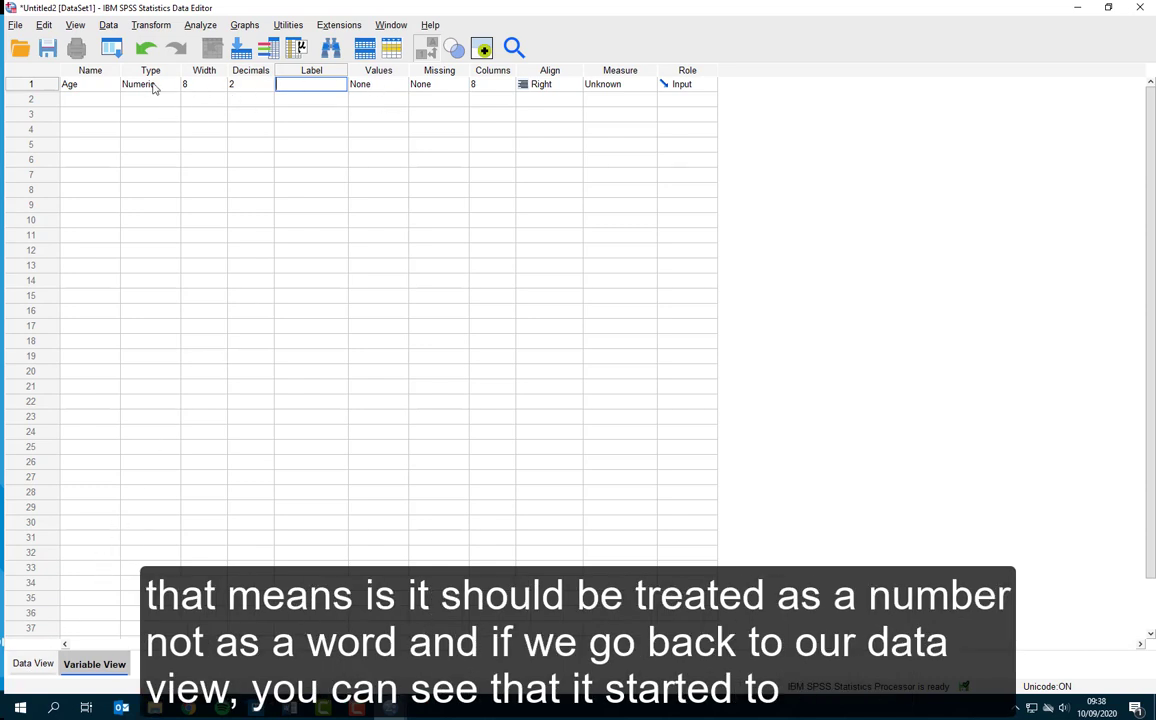
Enter 21 as participant 1's Age in Data View
{"action": "left_click", "coordinate": [38, 663]}
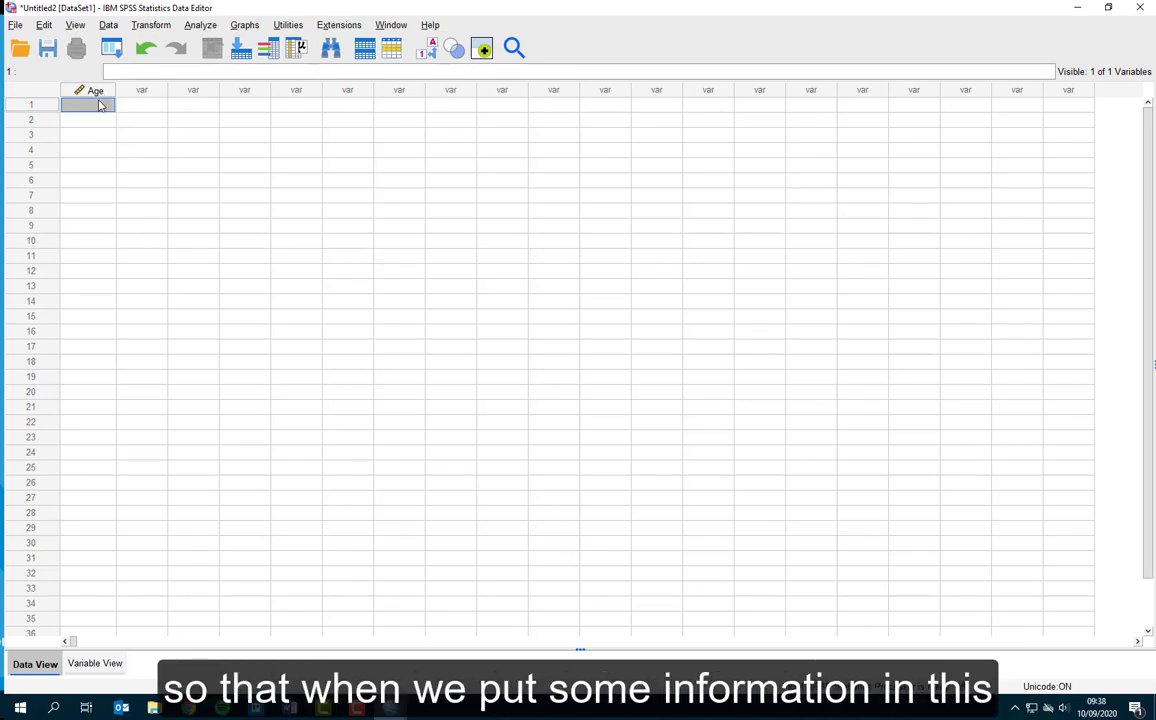
{"action": "left_click", "coordinate": [90, 121]}
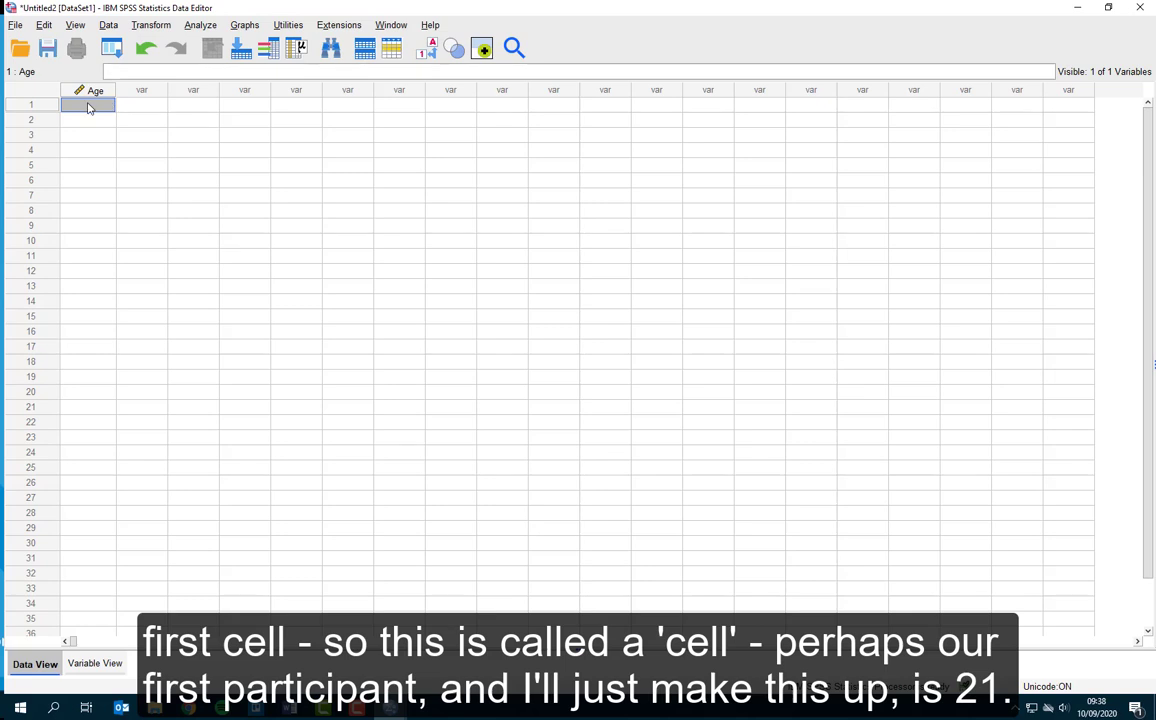
{"action": "type", "text": "21"}
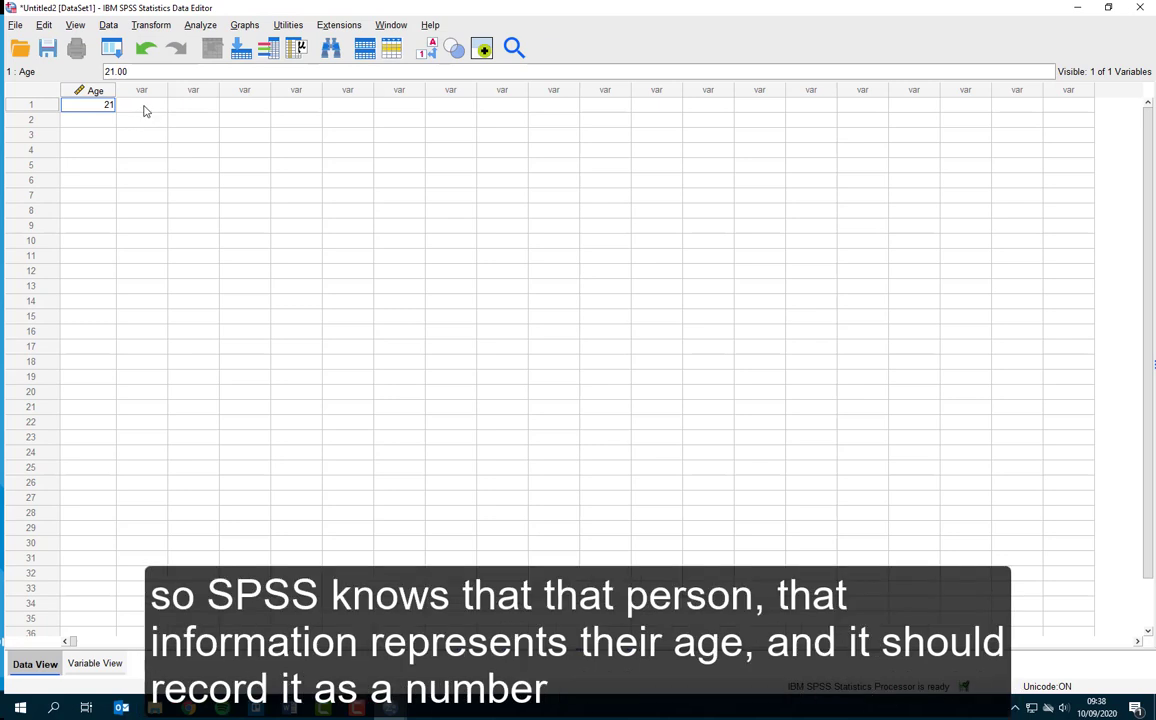
{"action": "key", "text": "Tab"}
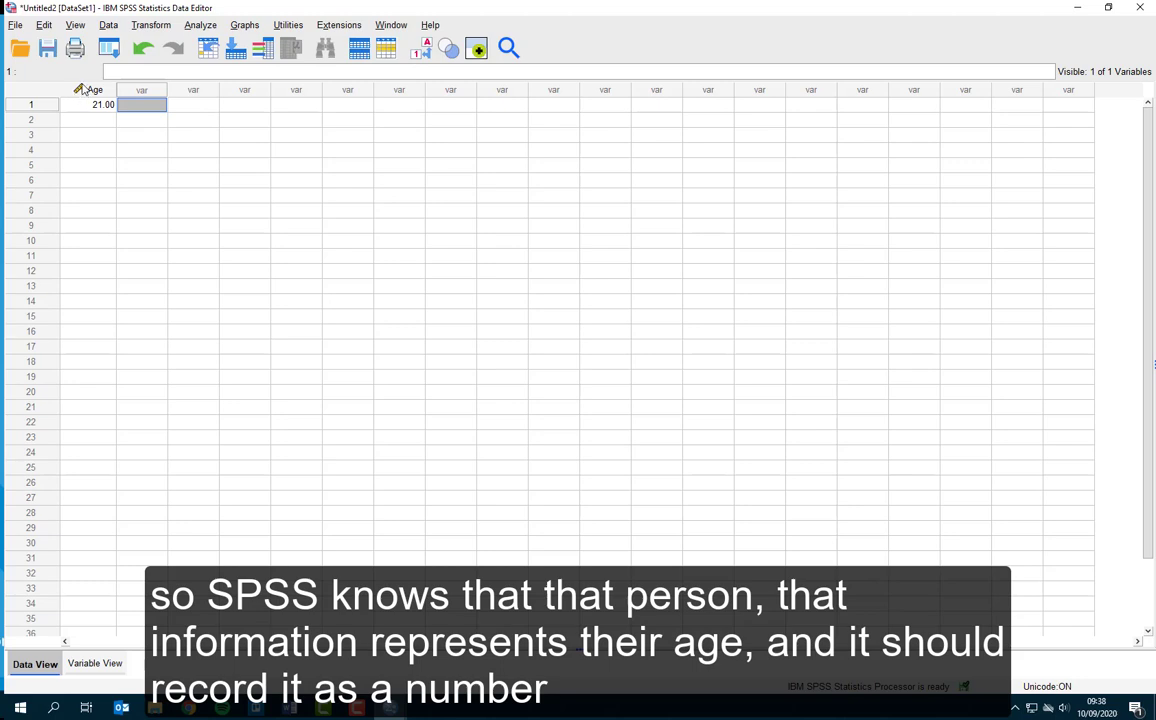
{"action": "left_click", "coordinate": [90, 104]}
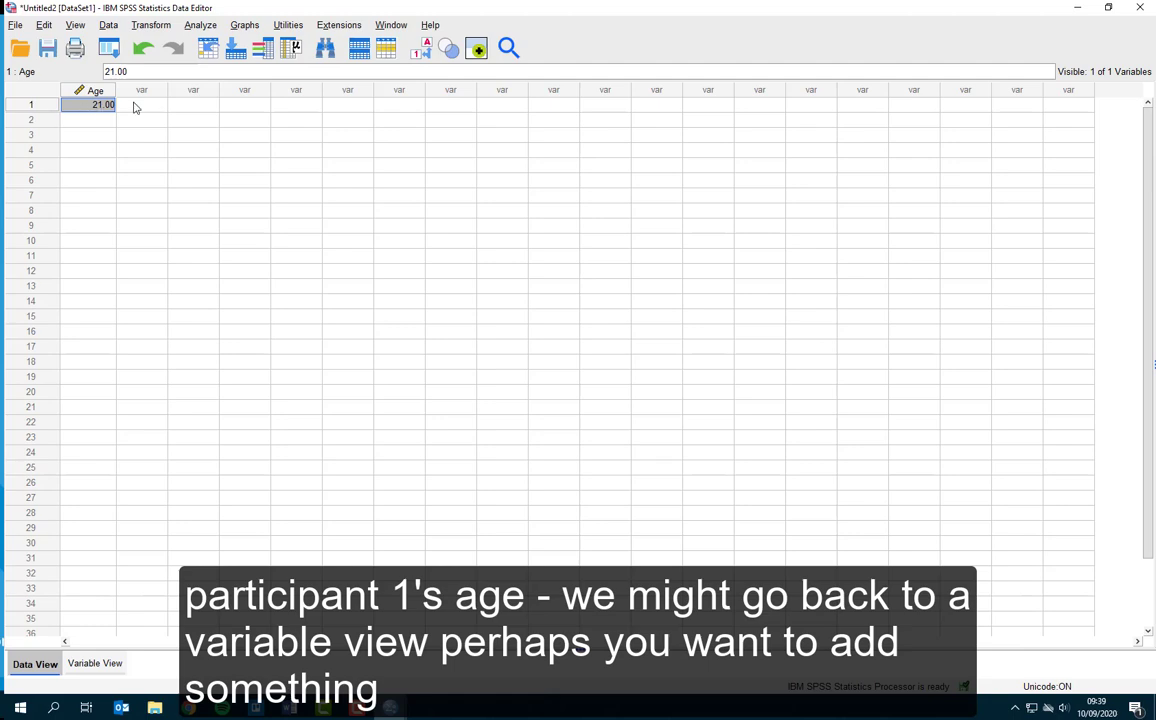
Add a numeric Height variable and enter 150 as participant 1's height
{"action": "left_click", "coordinate": [95, 663]}
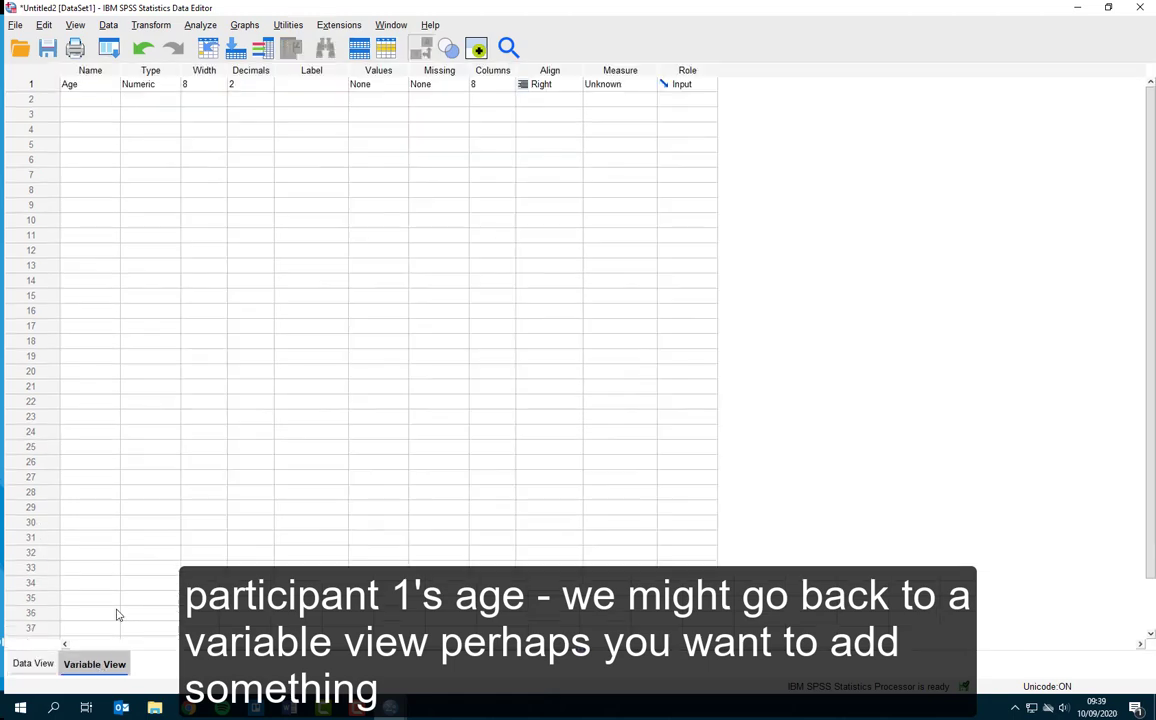
{"action": "left_click", "coordinate": [85, 100]}
{"action": "type", "text": "Height"}
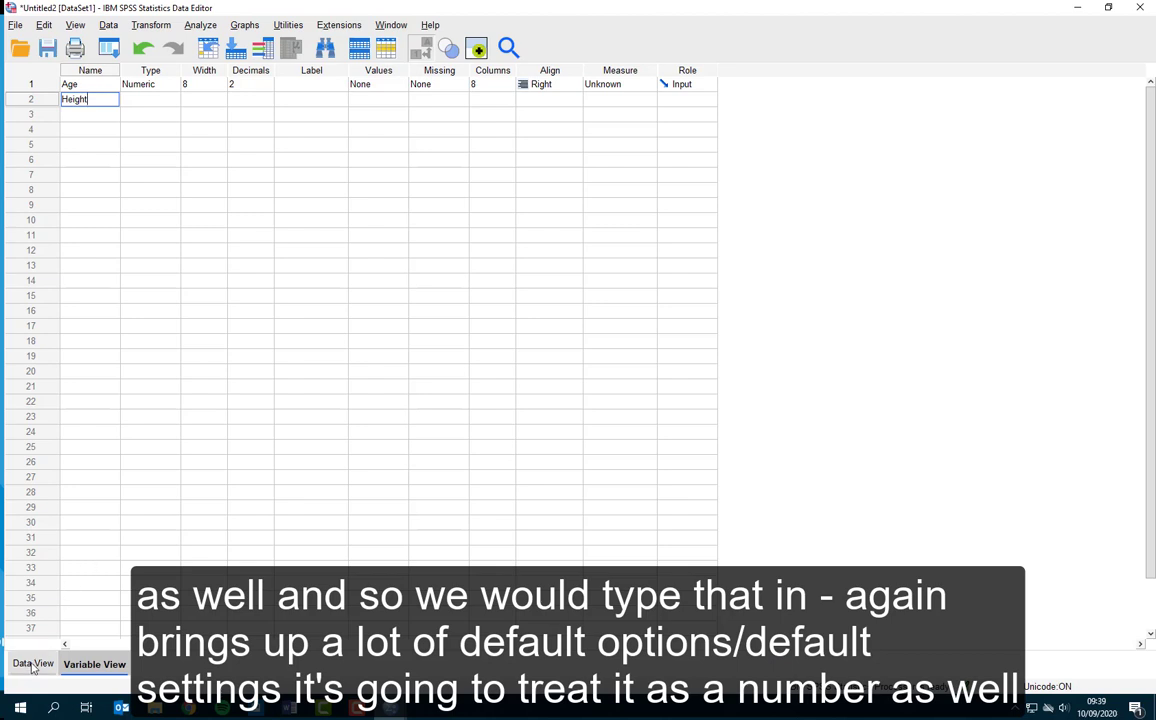
{"action": "left_click", "coordinate": [285, 97]}
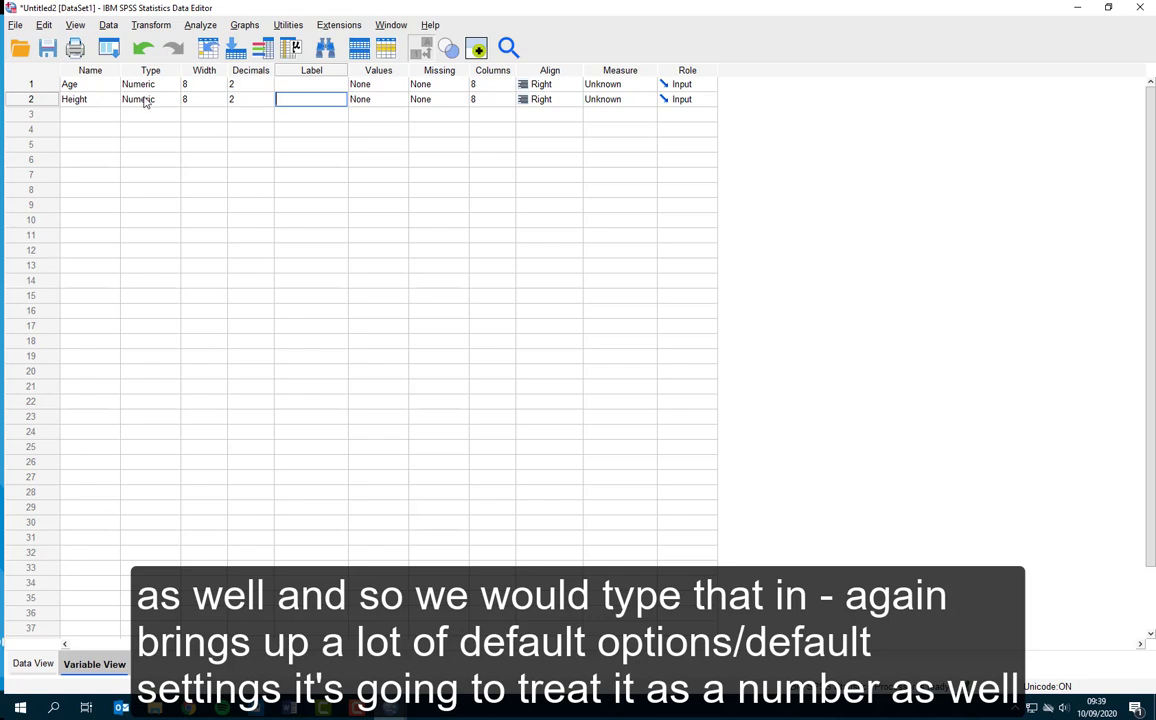
{"action": "left_click", "coordinate": [34, 664]}
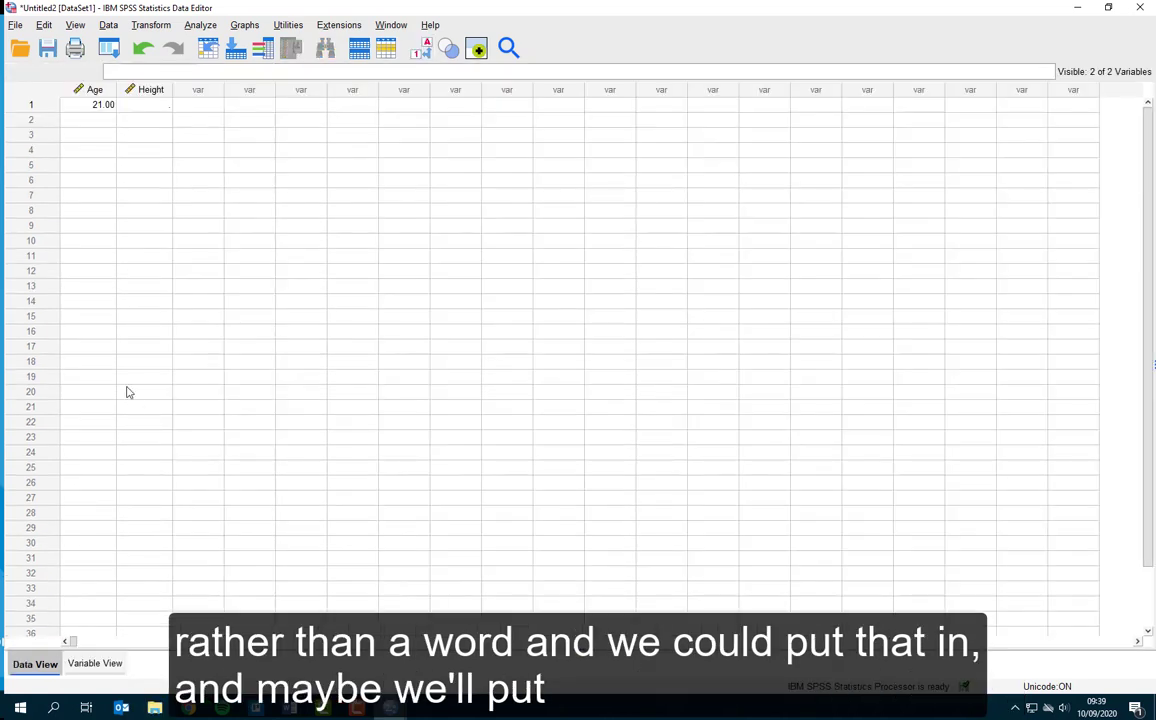
{"action": "left_click", "coordinate": [142, 104]}
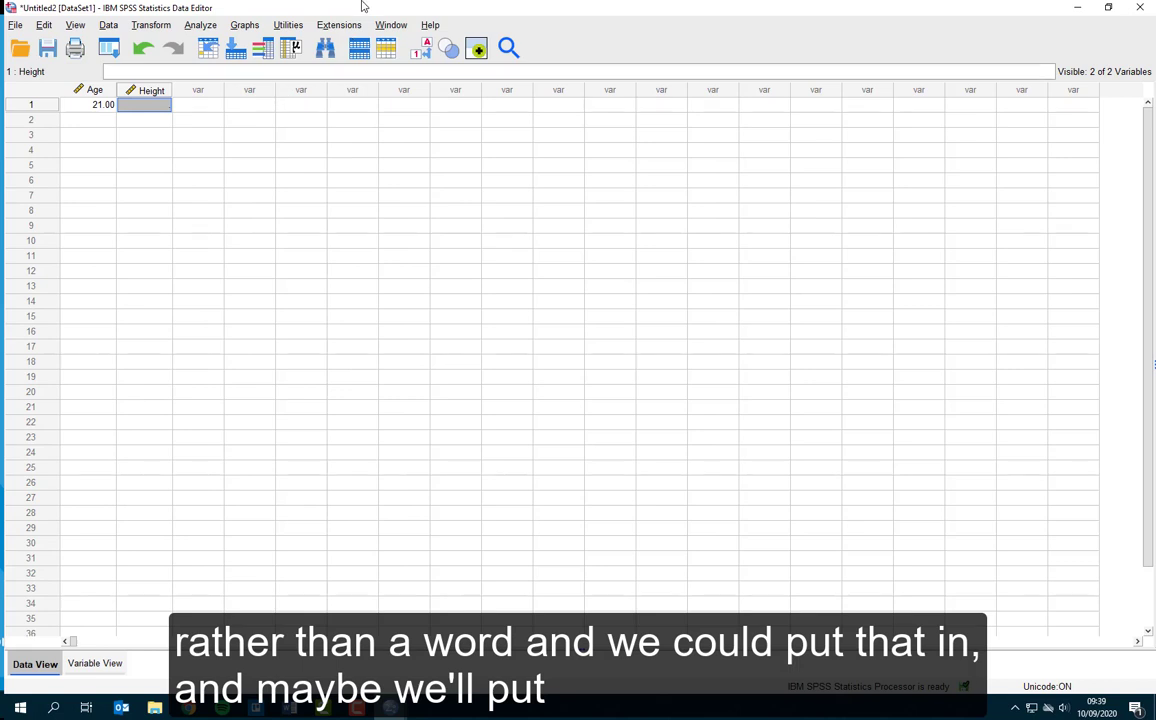
{"action": "type", "text": "1"}
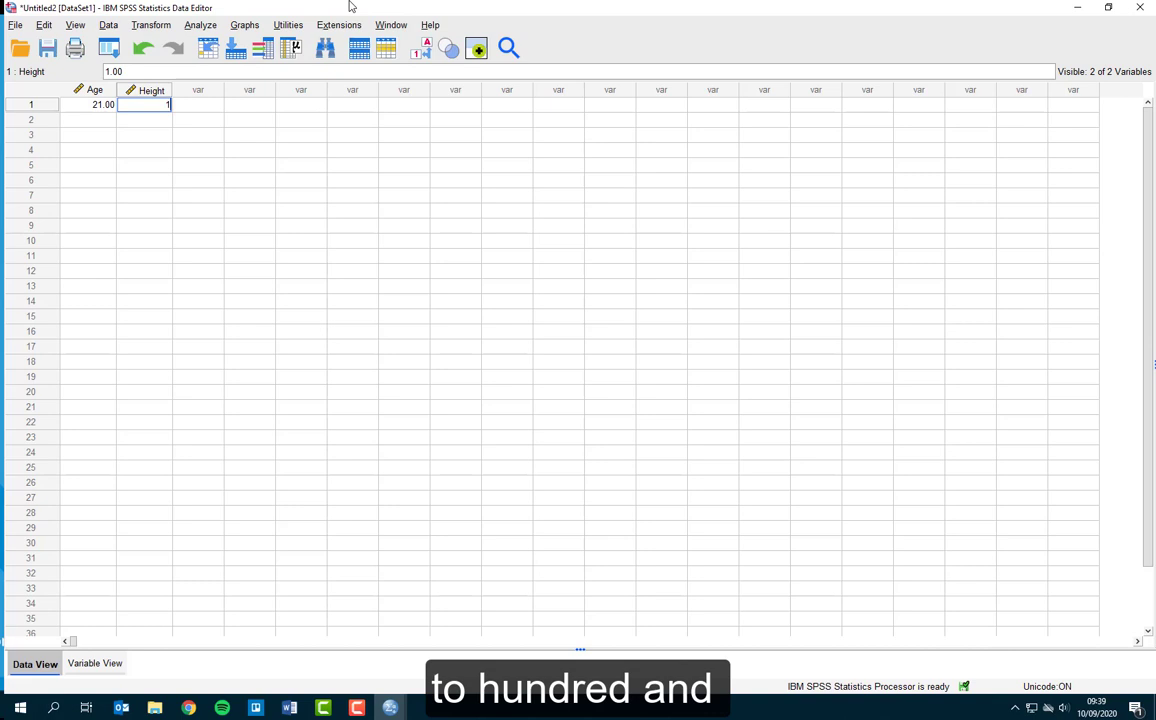
{"action": "type", "text": "50"}
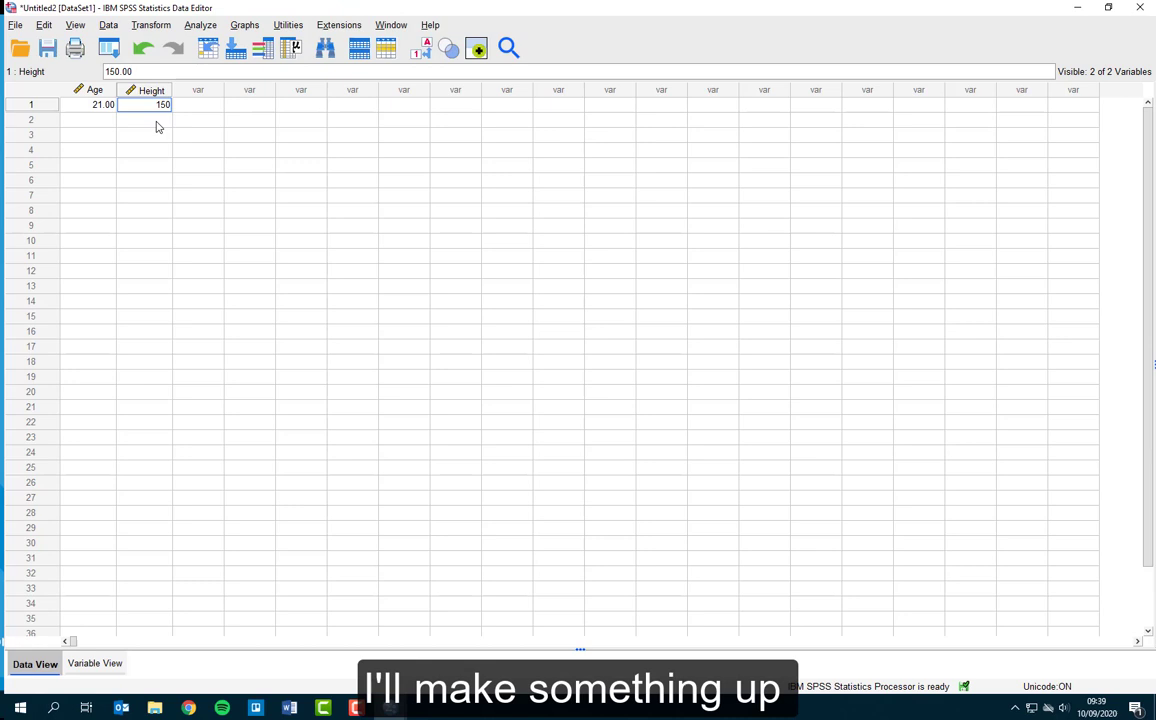
{"action": "left_click", "coordinate": [198, 106]}
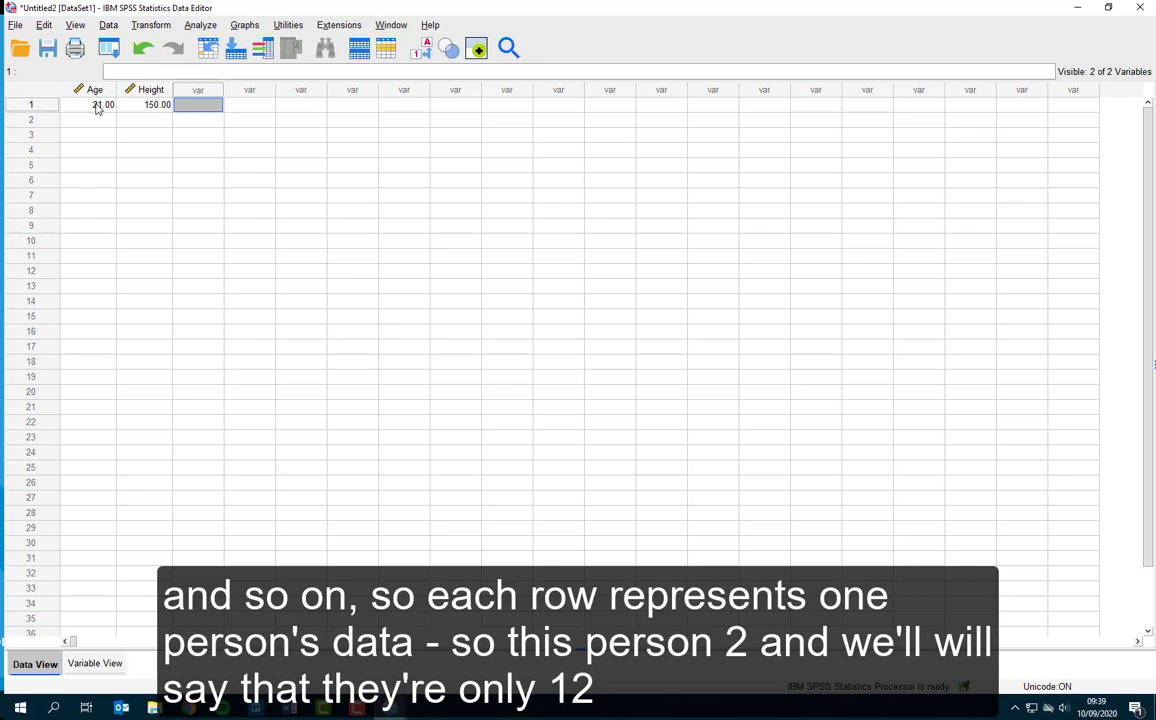
Enter participant 2's Age of 12 and Height of 110
{"action": "left_click", "coordinate": [94, 120]}
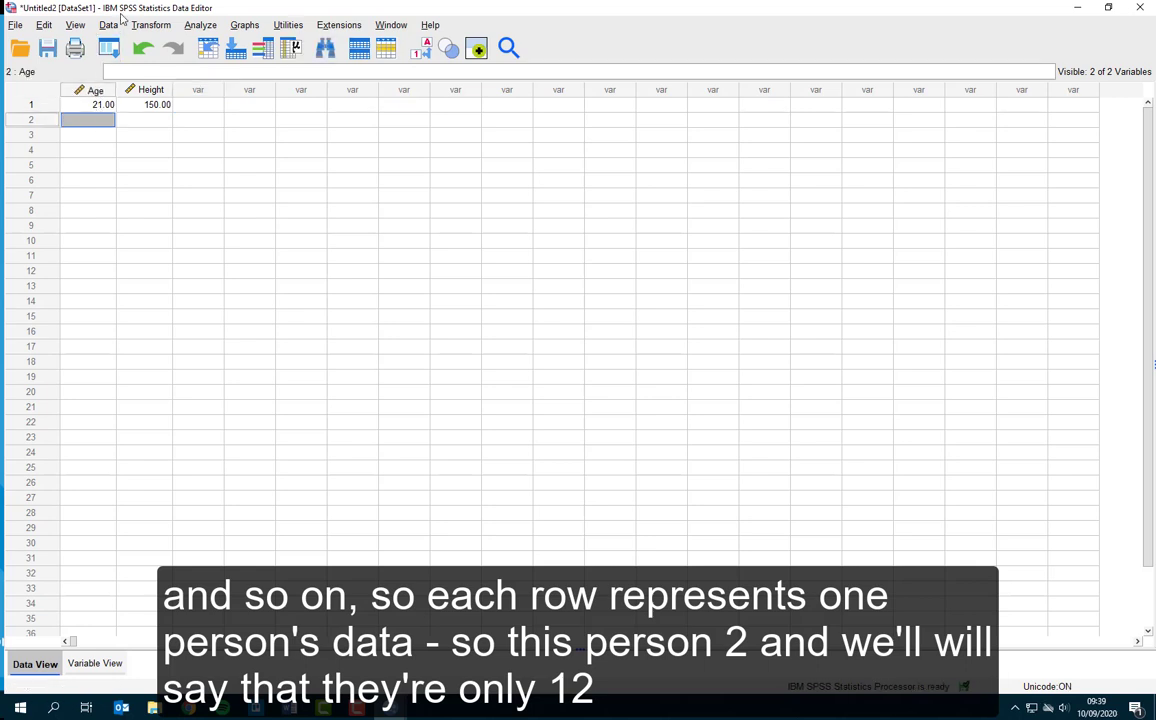
{"action": "type", "text": "12"}
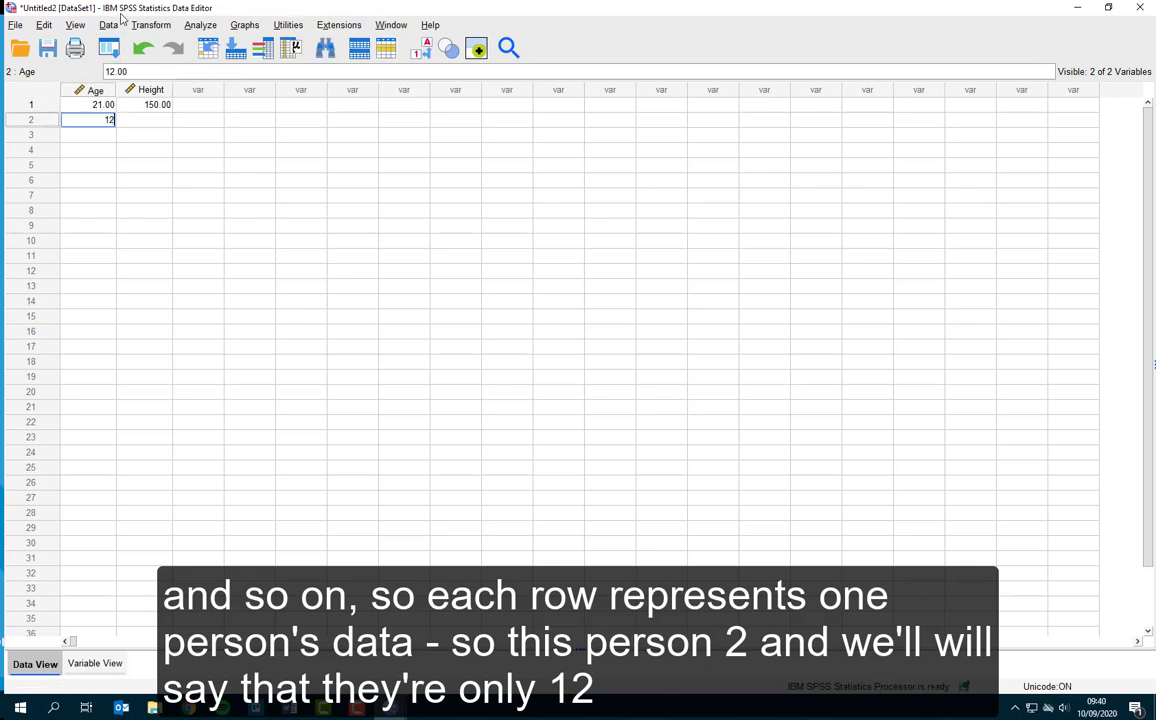
{"action": "left_click", "coordinate": [146, 120]}
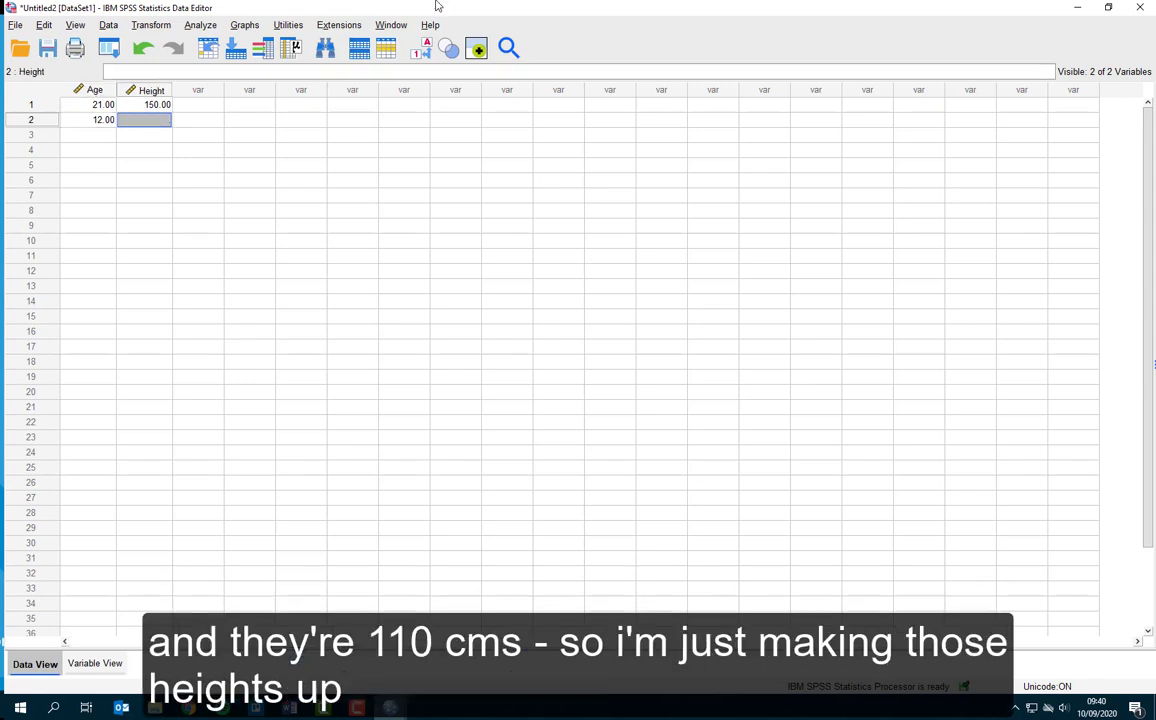
{"action": "type", "text": "110"}
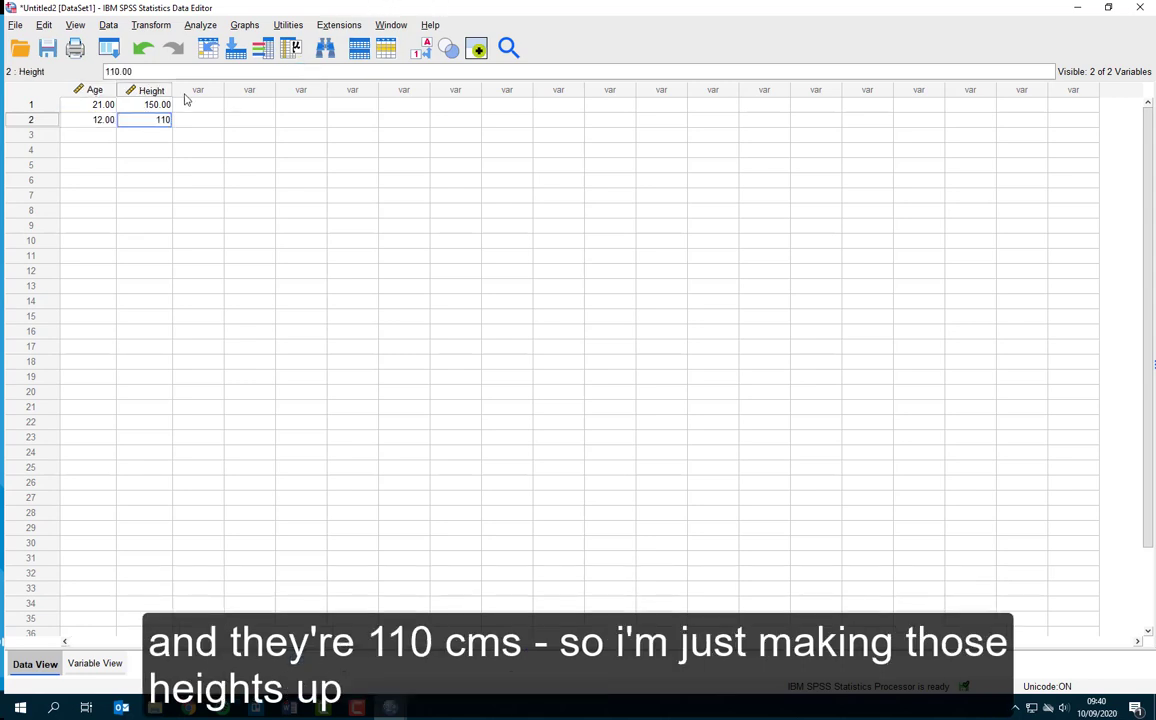
{"action": "left_click", "coordinate": [175, 124]}
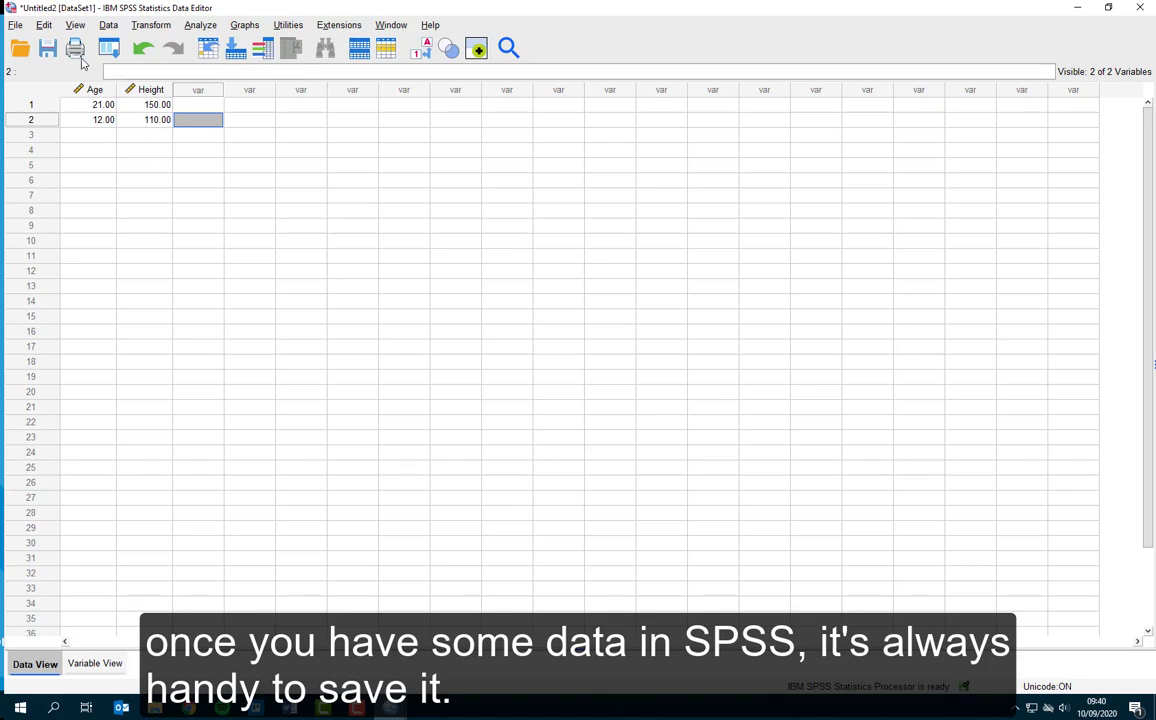
Save the dataset as 'Test data', replacing the default name Untitled2
{"action": "left_click", "coordinate": [17, 27]}
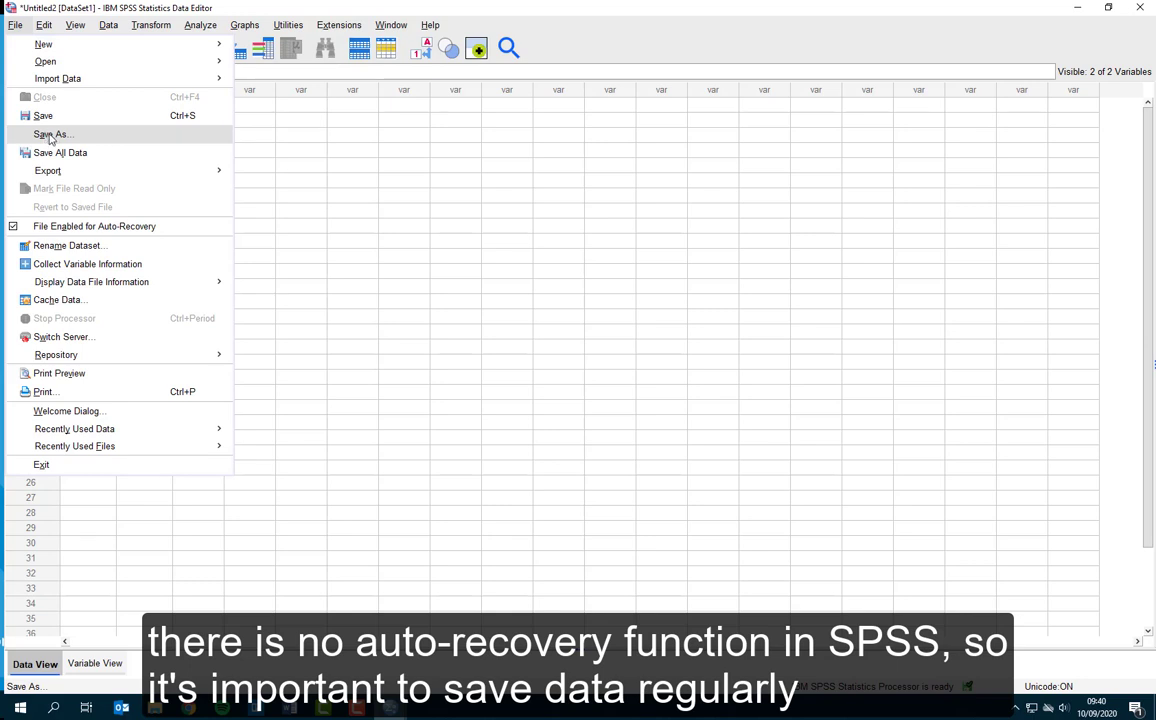
{"action": "left_click", "coordinate": [50, 135]}
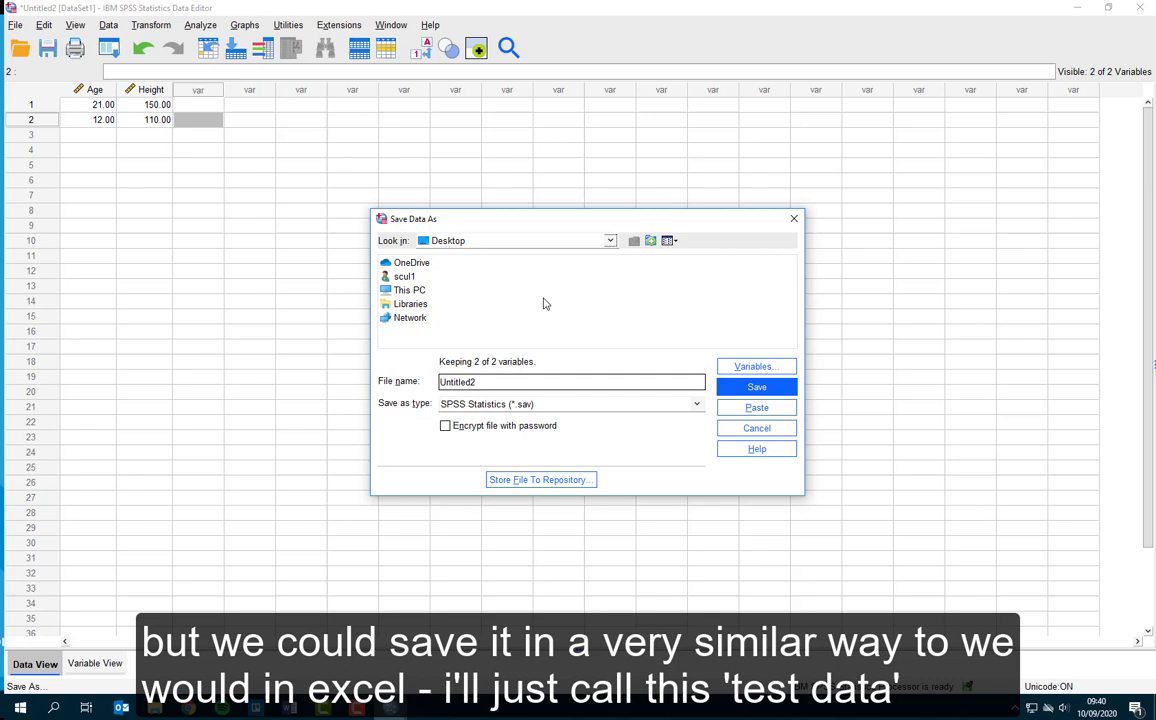
{"action": "double_click", "coordinate": [492, 381]}
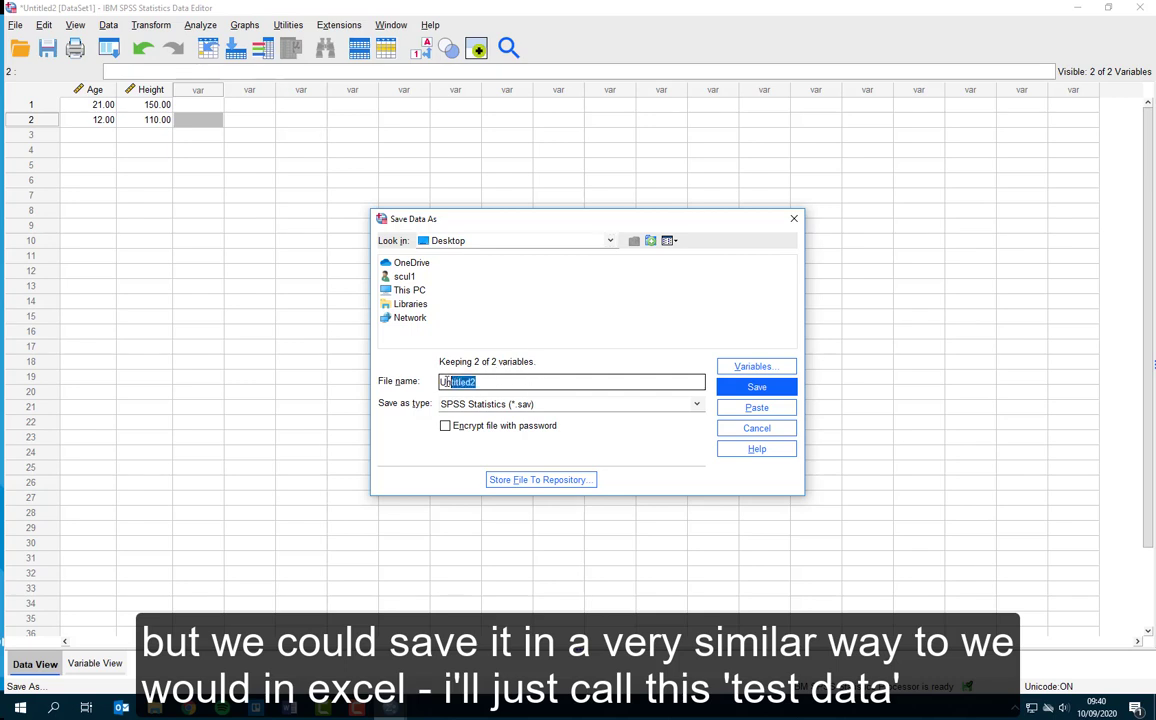
{"action": "type", "text": "Te"}
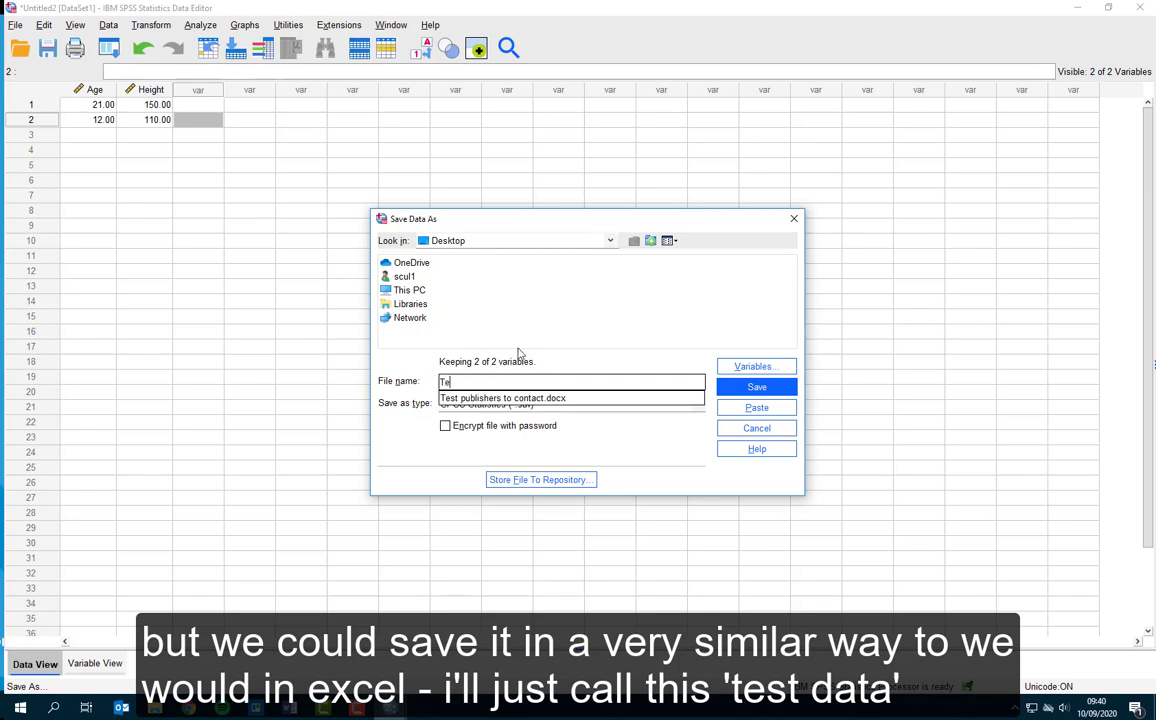
{"action": "type", "text": "st data"}
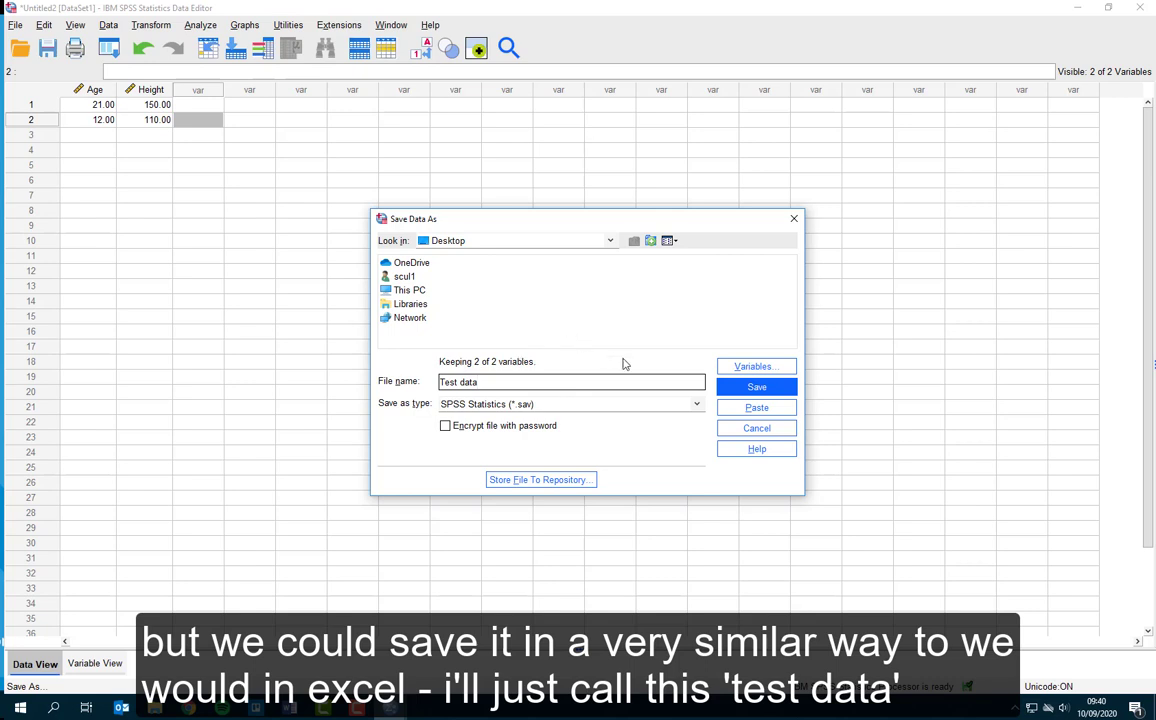
{"action": "left_click", "coordinate": [757, 388]}
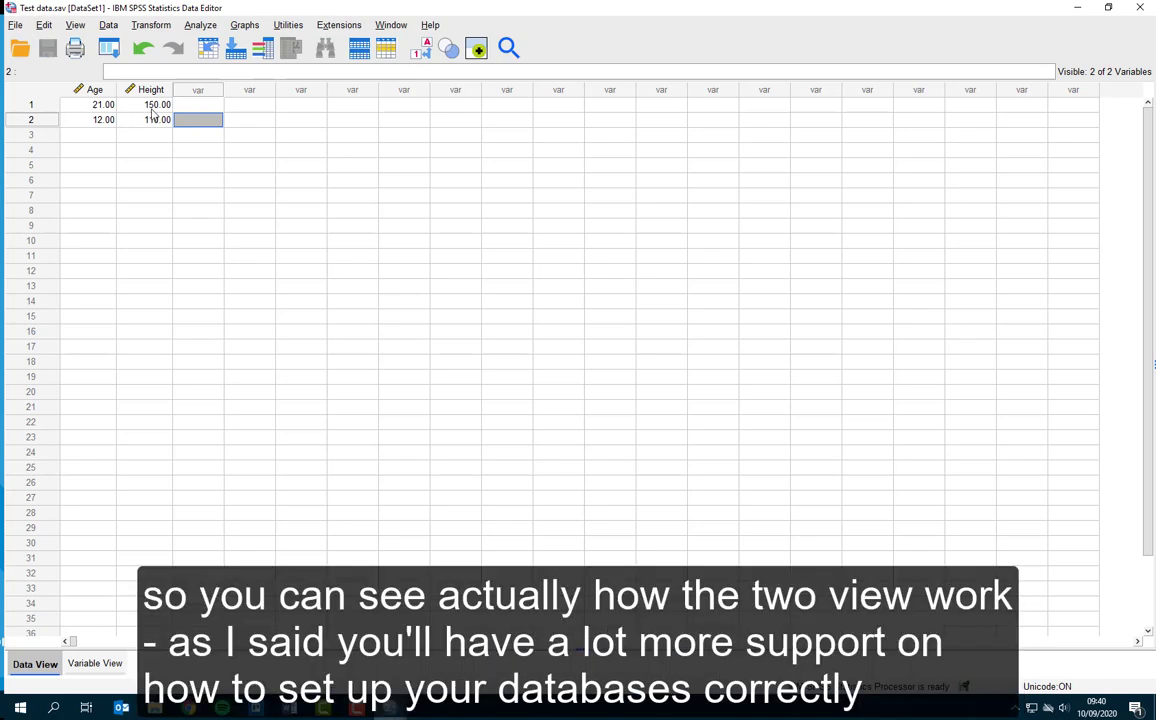
{"action": "left_click", "coordinate": [87, 666]}
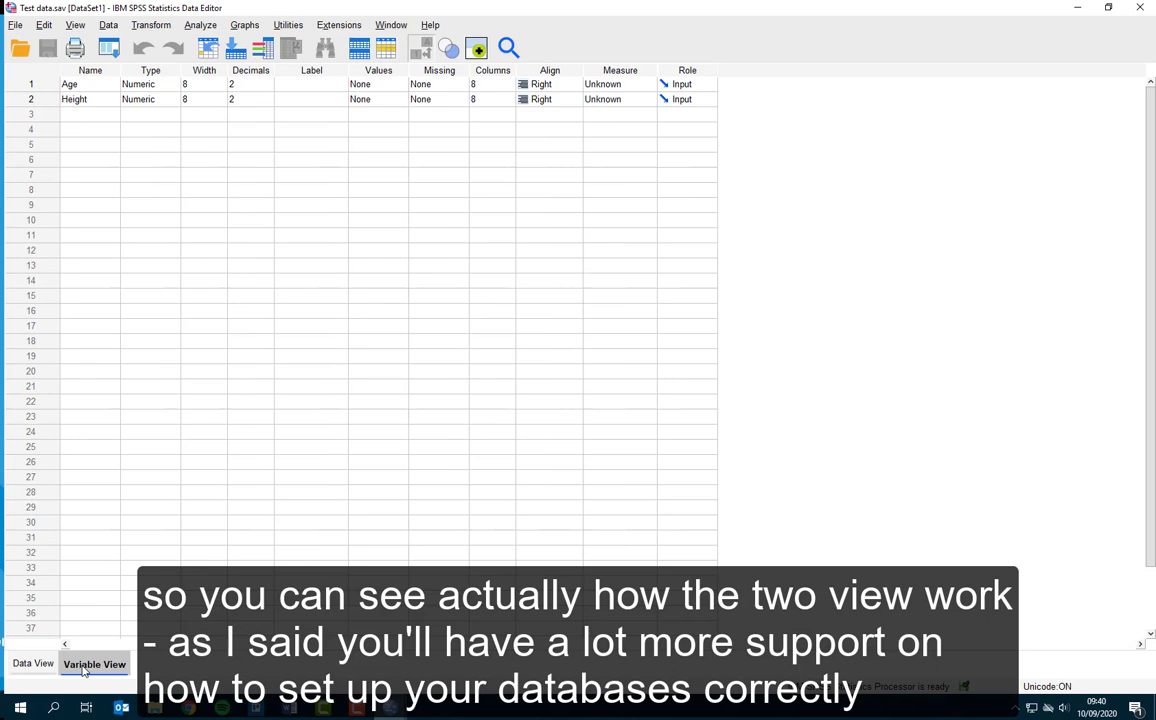
{"action": "left_click", "coordinate": [33, 664]}
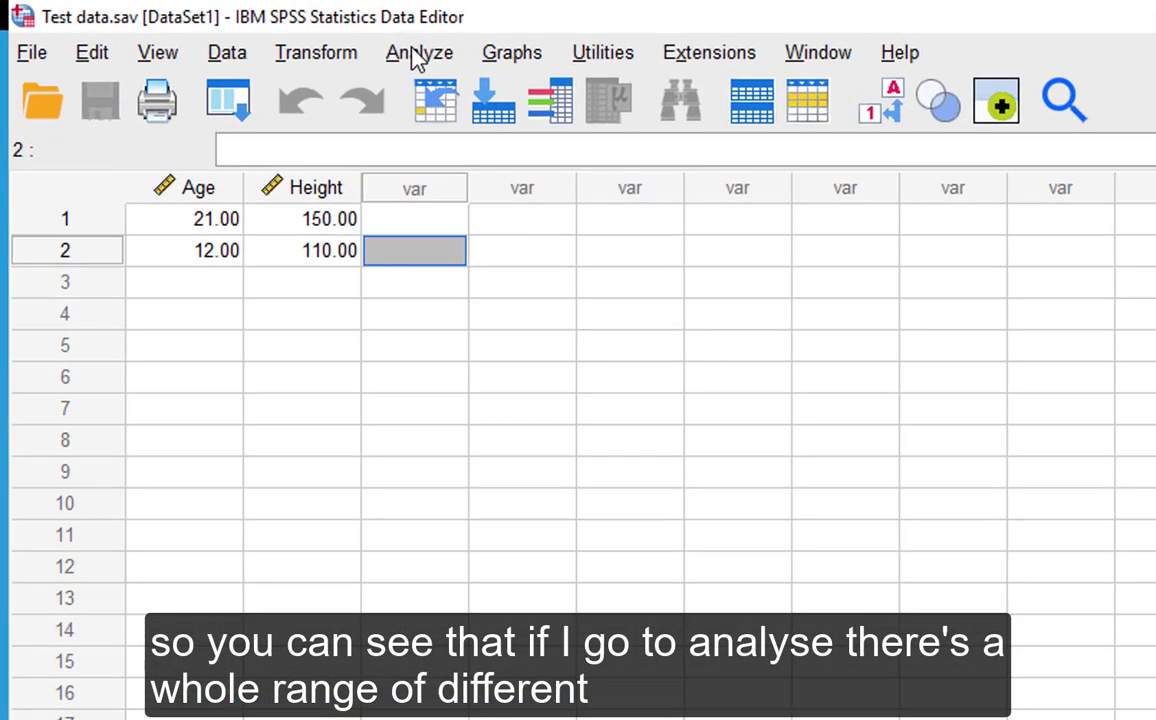
{"action": "left_click", "coordinate": [418, 56]}
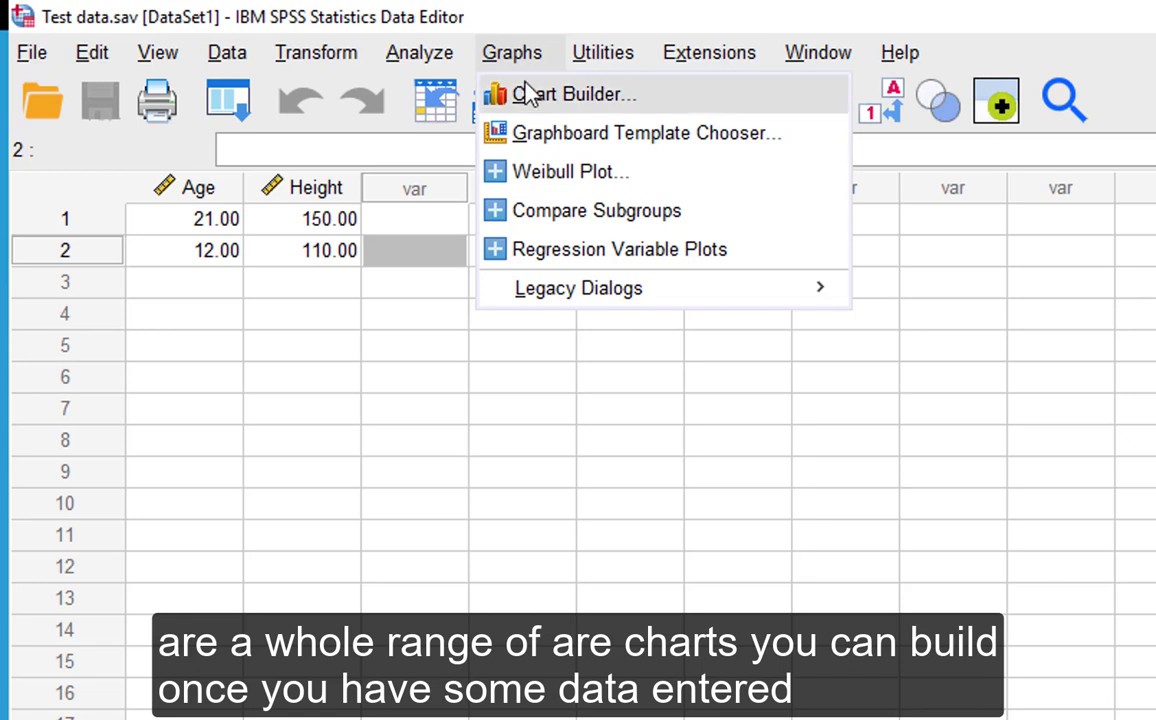
{"action": "mouse_move", "coordinate": [108, 25]}
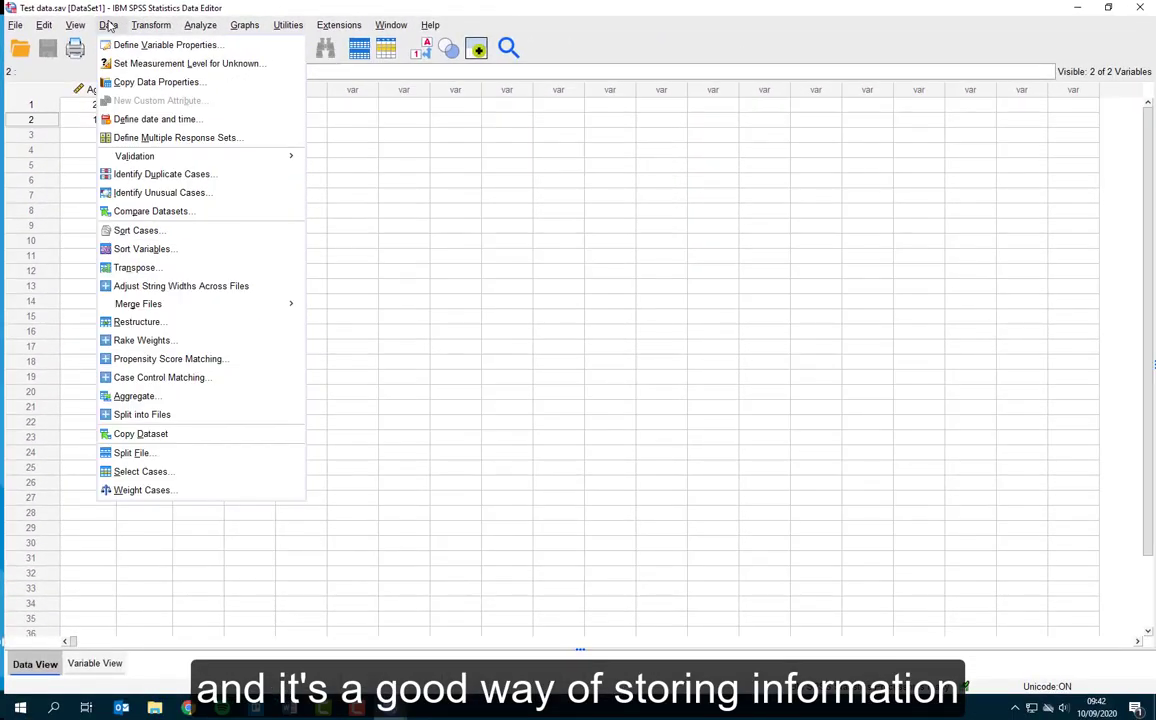
{"action": "left_click", "coordinate": [108, 25]}
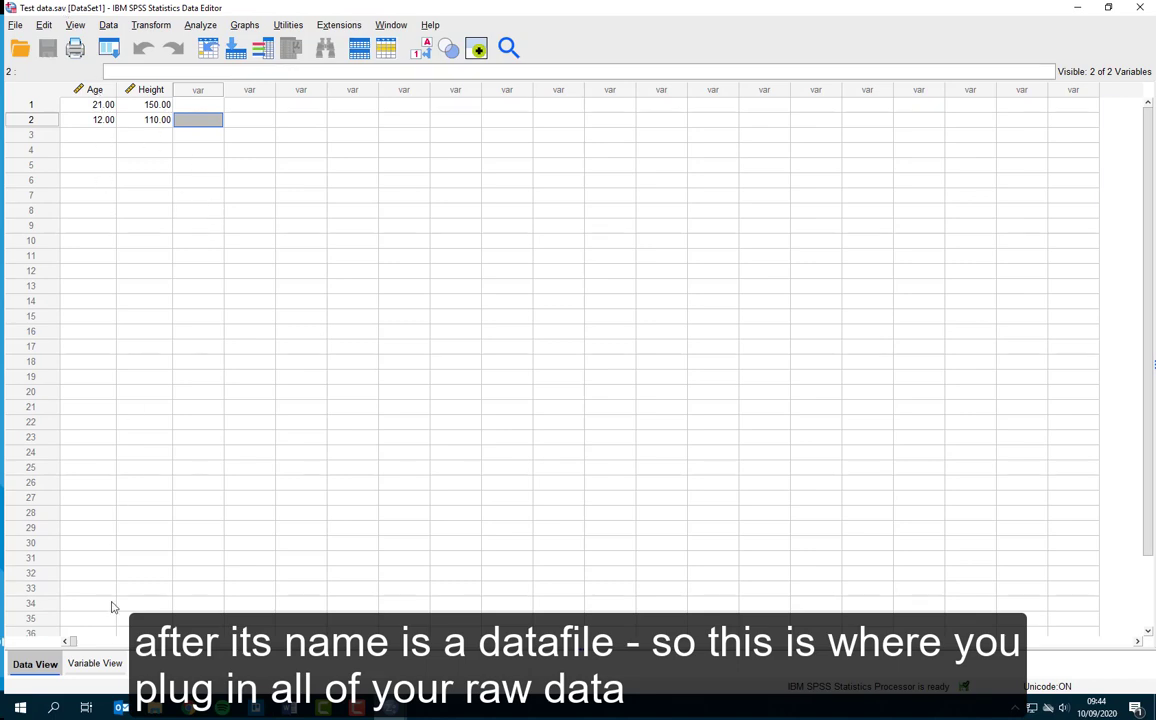
Check the Age and Height definitions, then bring up the Output1 viewer window
{"action": "left_click", "coordinate": [95, 663]}
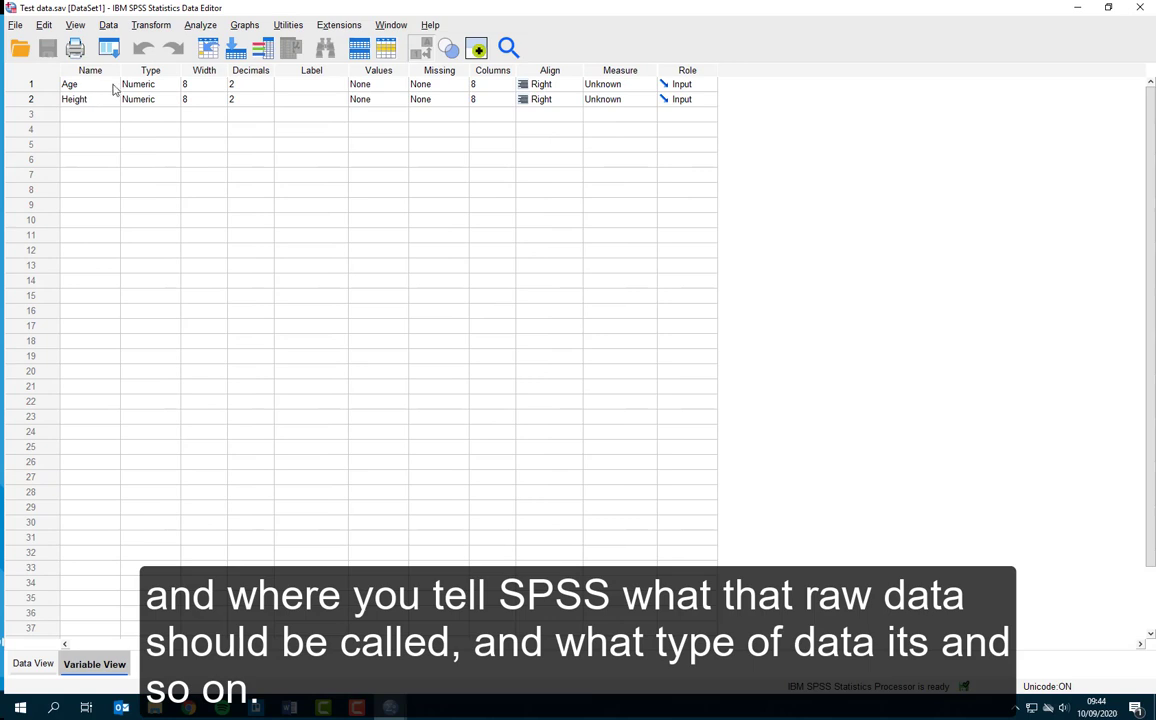
{"action": "left_click", "coordinate": [40, 665]}
{"action": "mouse_move", "coordinate": [389, 708]}
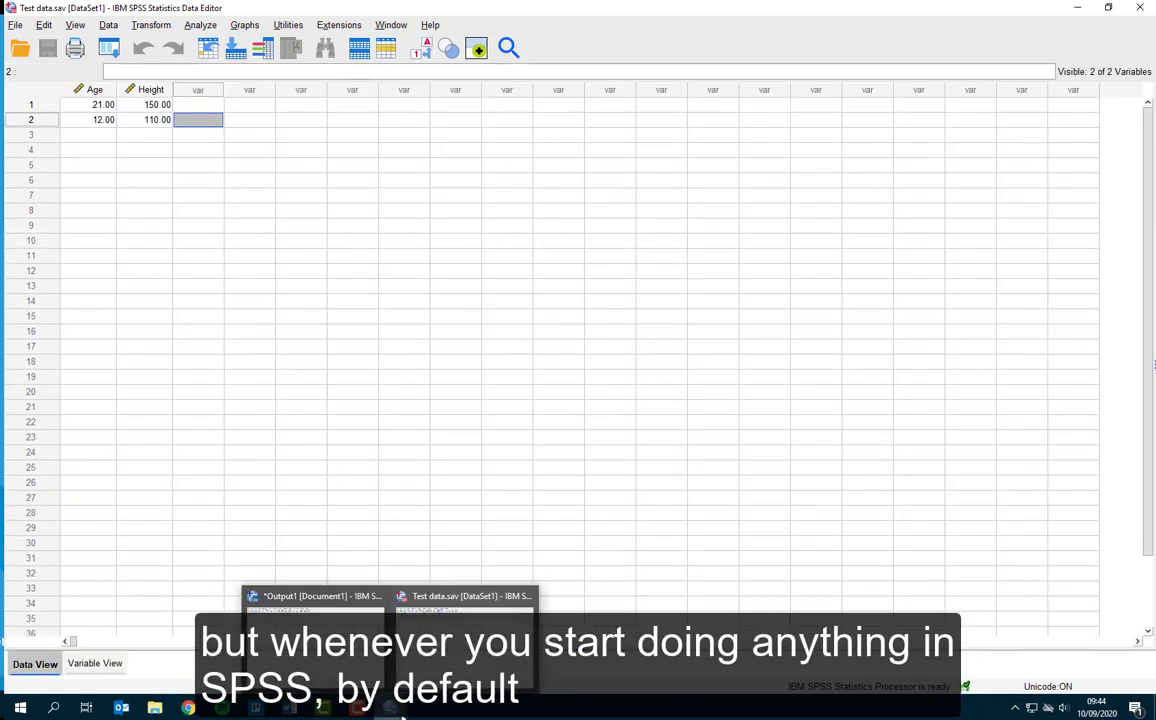
{"action": "left_click", "coordinate": [327, 612]}
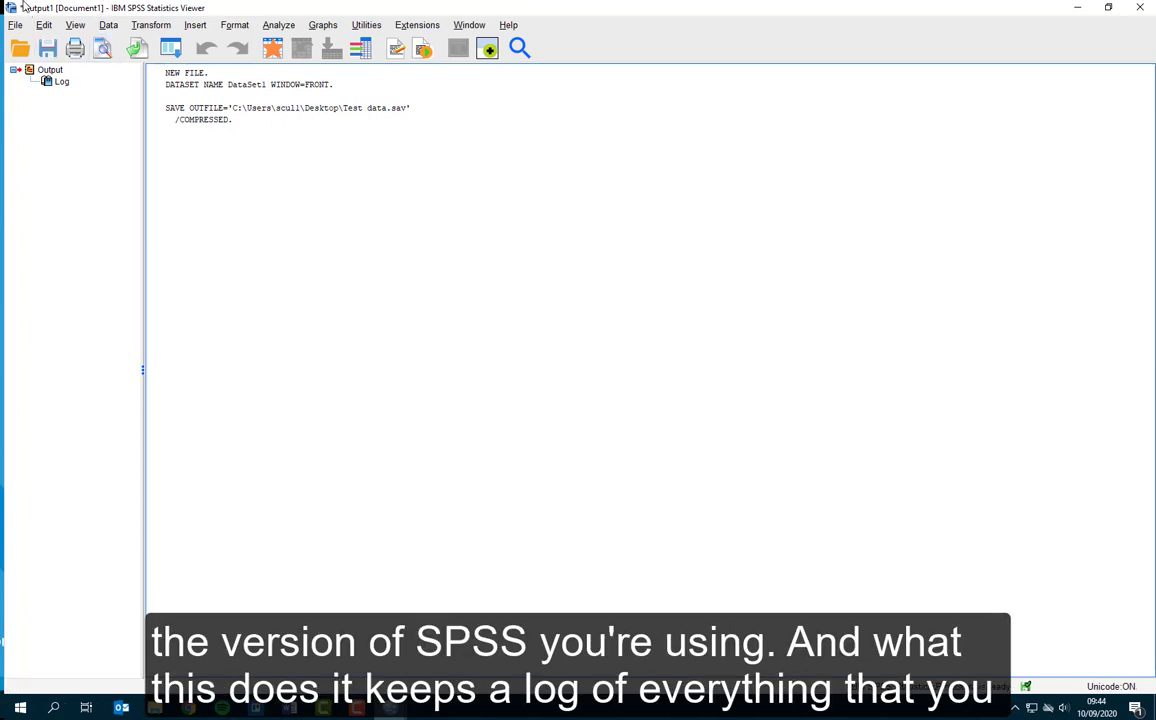
Select and deselect the command log, then return to the Test data.sav data editor
{"action": "left_click", "coordinate": [165, 82]}
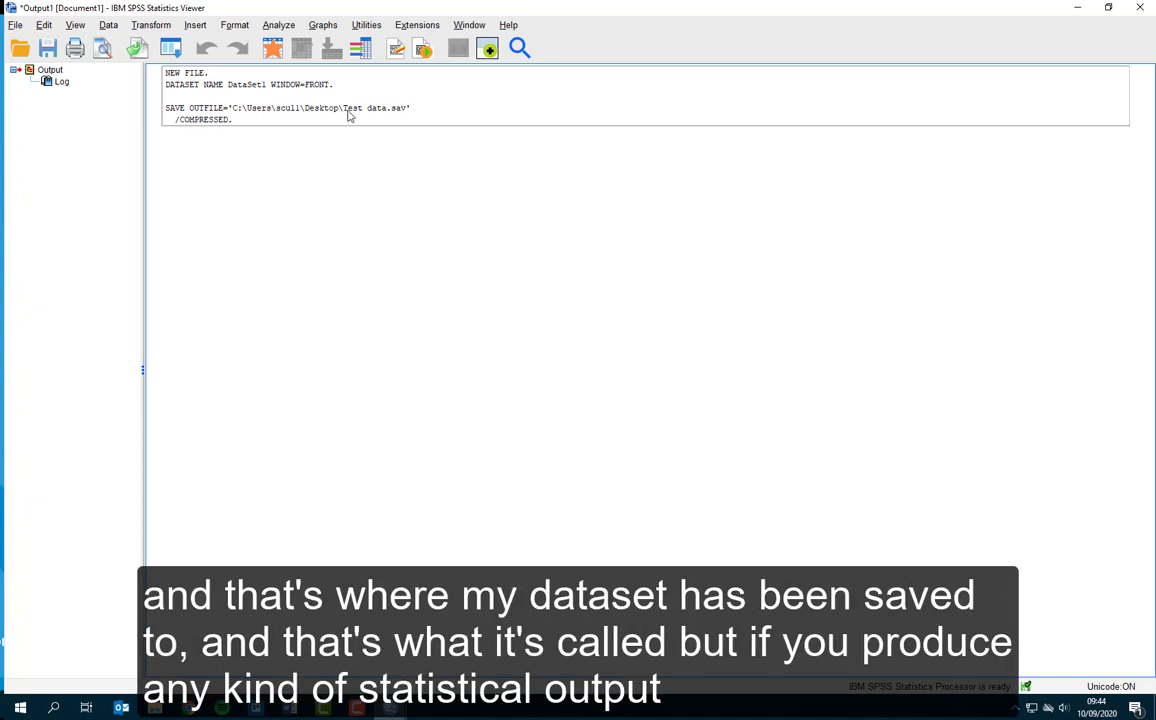
{"action": "left_click", "coordinate": [205, 192]}
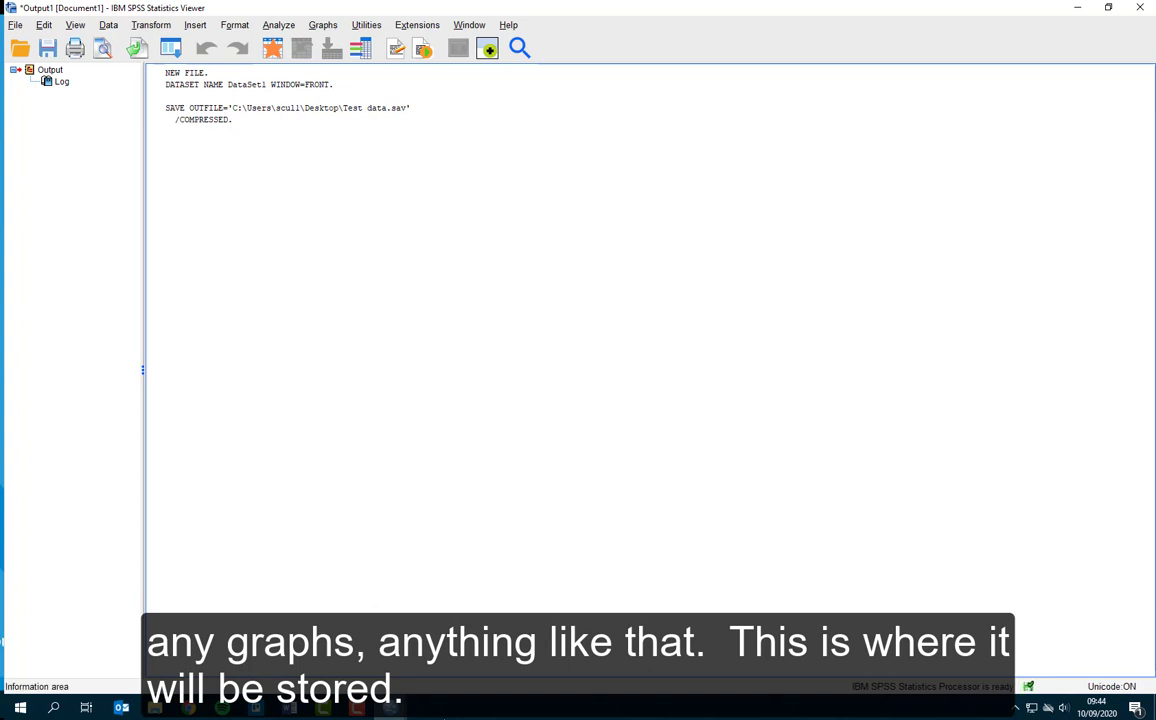
{"action": "left_click", "coordinate": [405, 712]}
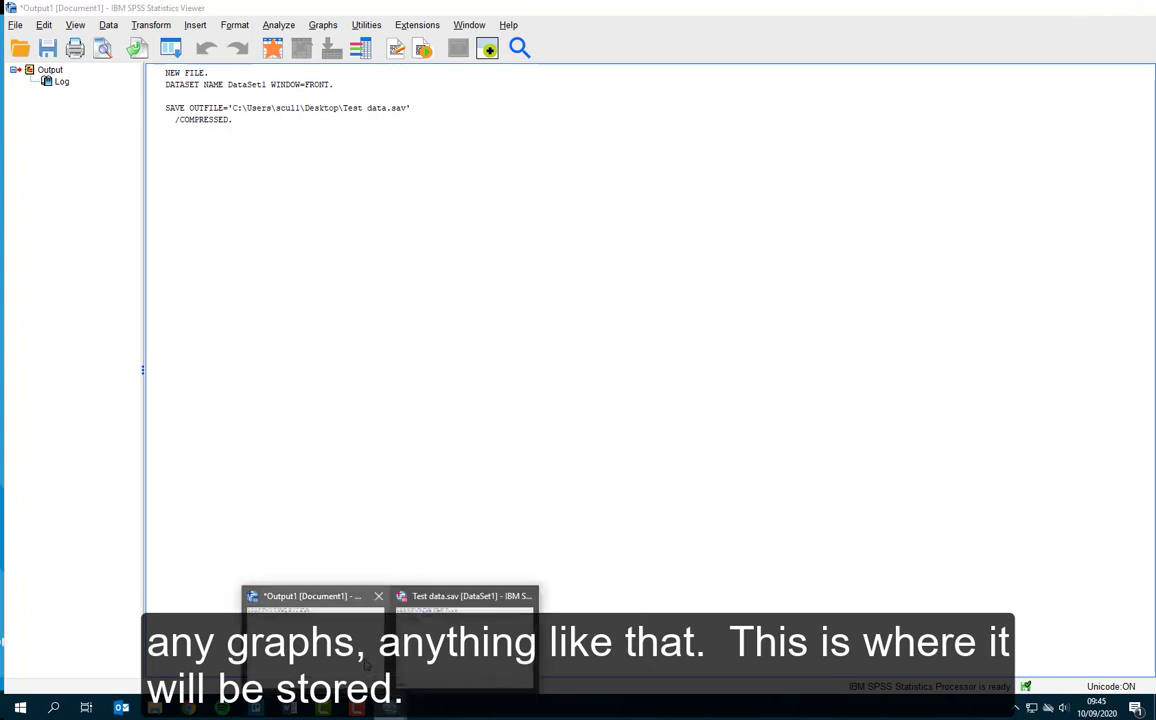
{"action": "left_click", "coordinate": [465, 630]}
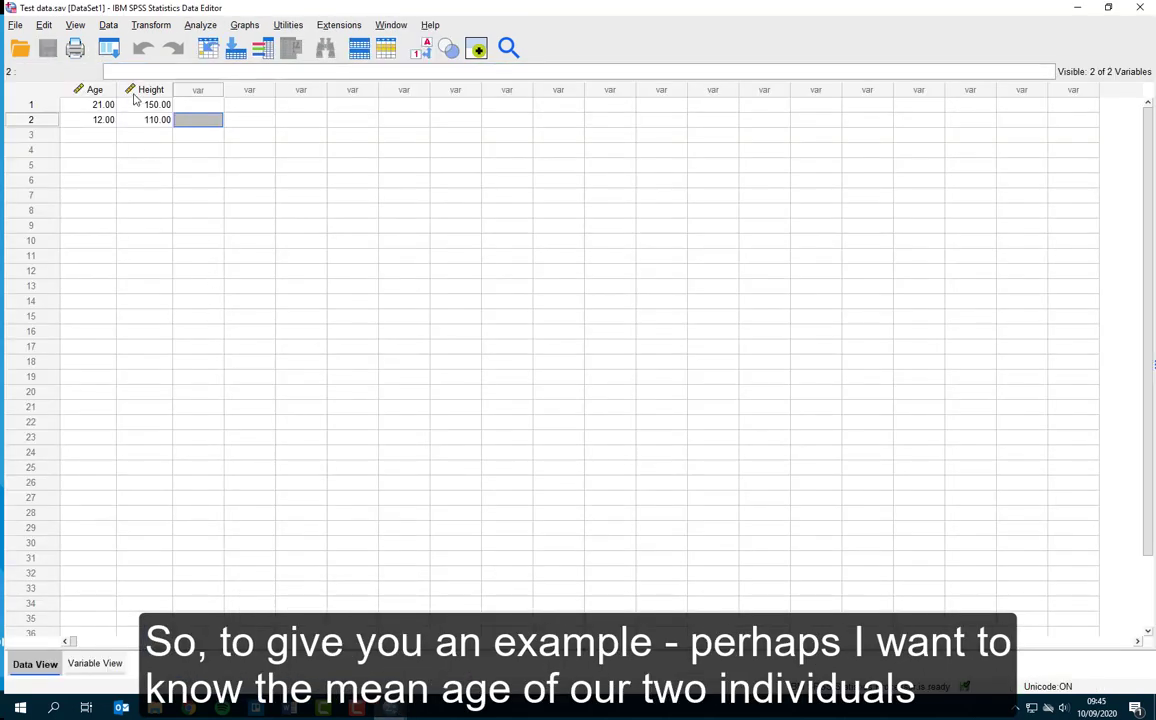
Run Descriptive Statistics on the Age column from its right-click menu
{"action": "left_click", "coordinate": [100, 90]}
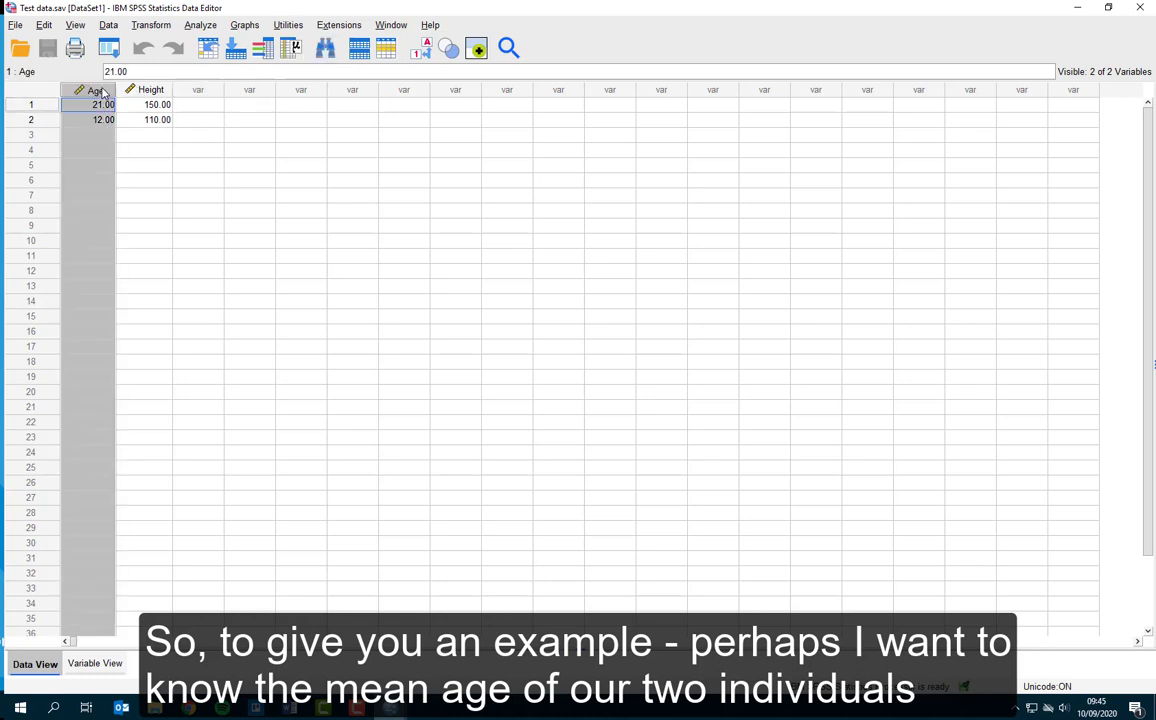
{"action": "right_click", "coordinate": [103, 92]}
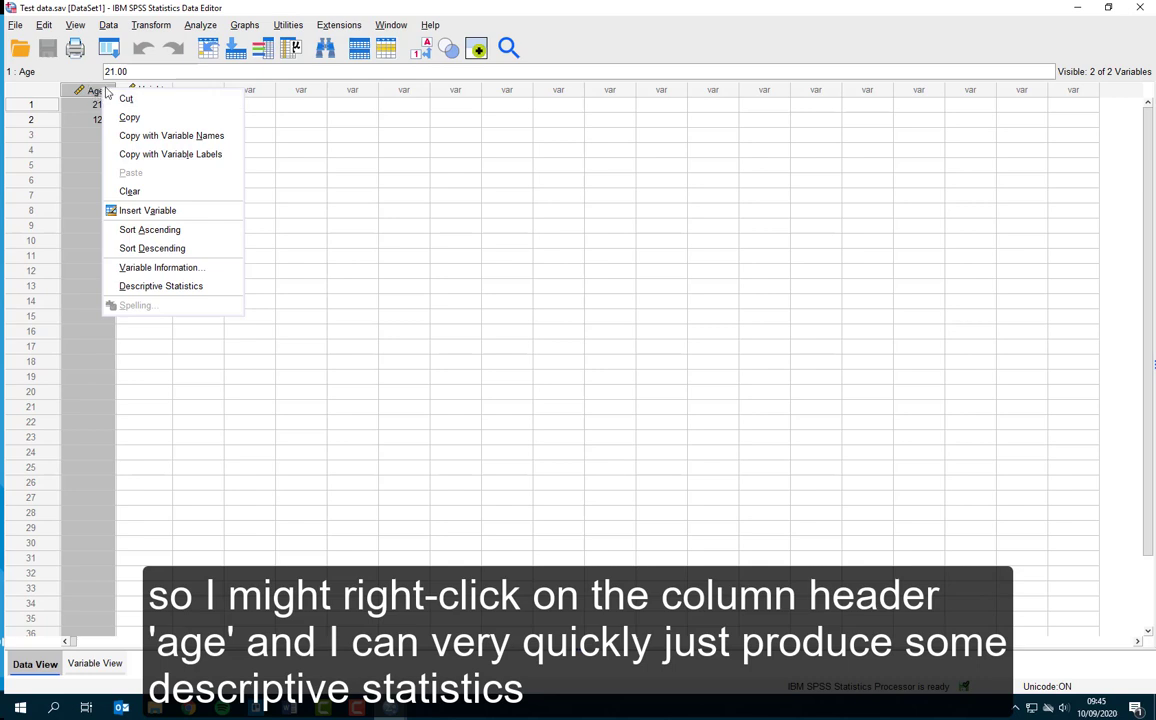
{"action": "left_click", "coordinate": [161, 286]}
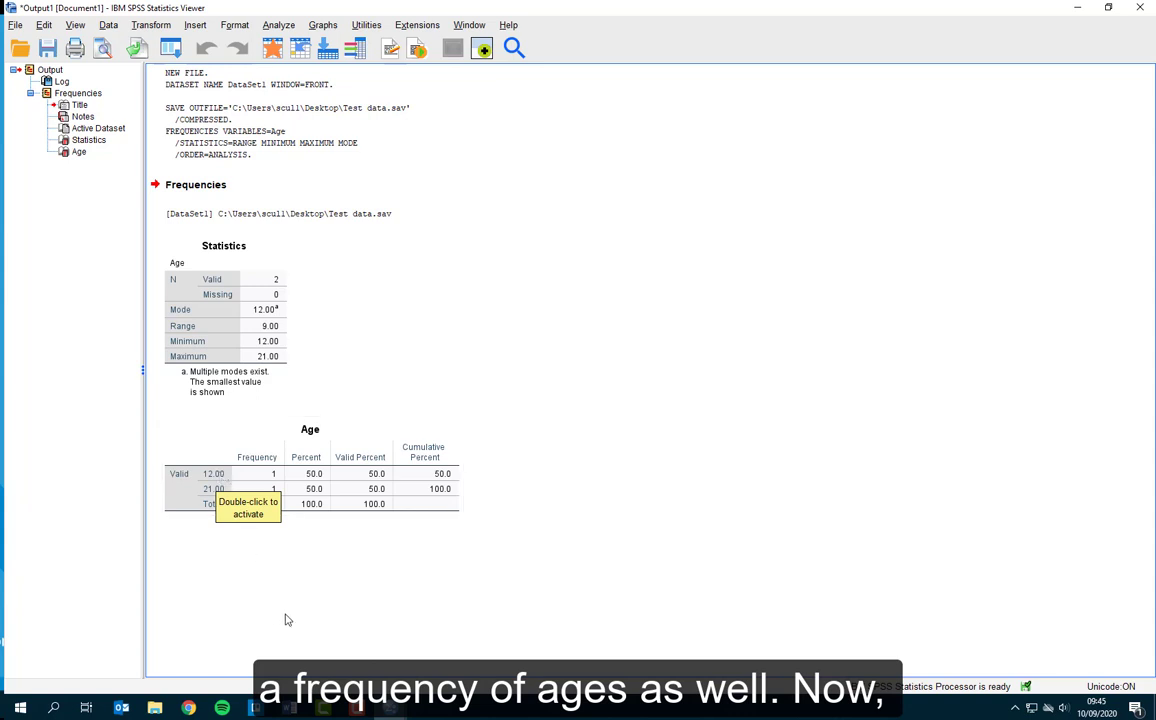
From the Test data.sav Data Editor, run Descriptives on Age, giving mean 16.5, minimum 12 and maximum 21
{"action": "mouse_move", "coordinate": [255, 707]}
{"action": "left_click", "coordinate": [458, 625]}
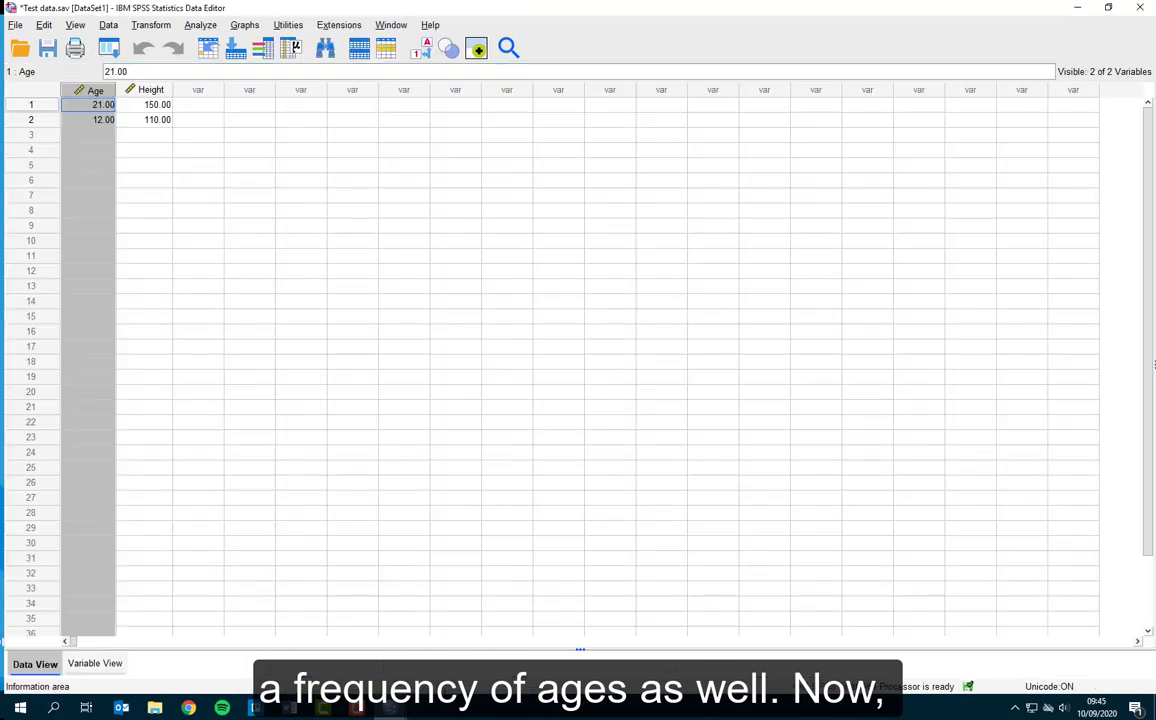
{"action": "left_click", "coordinate": [202, 27]}
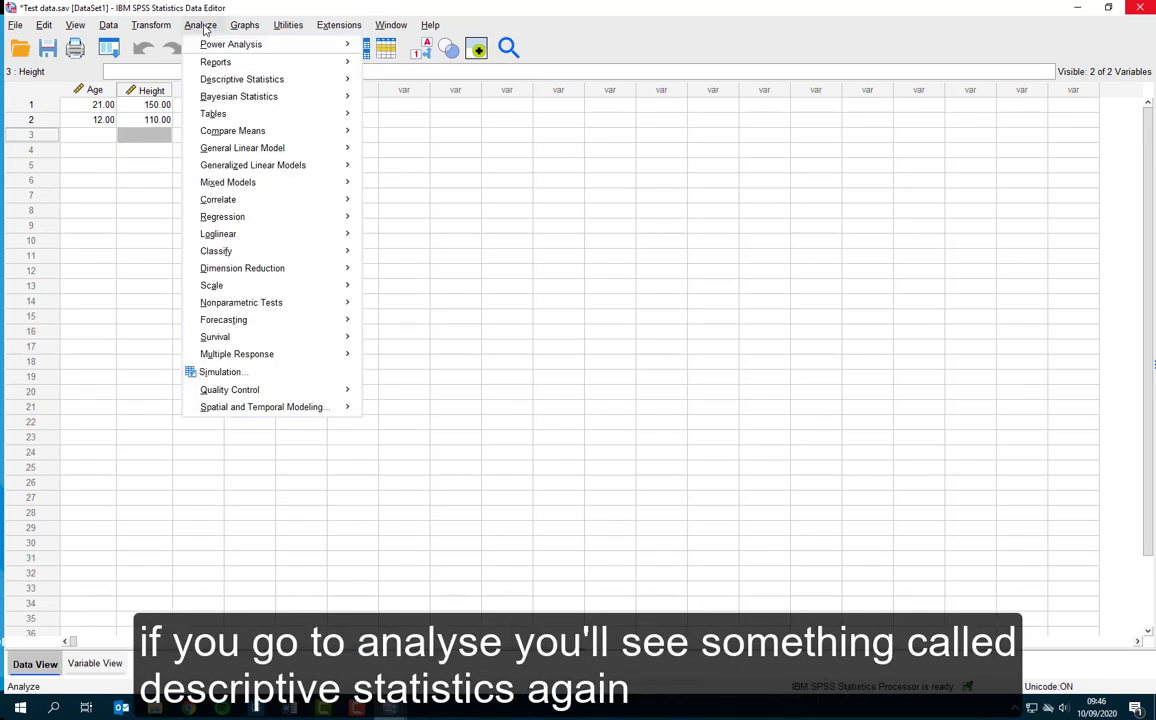
{"action": "mouse_move", "coordinate": [242, 79]}
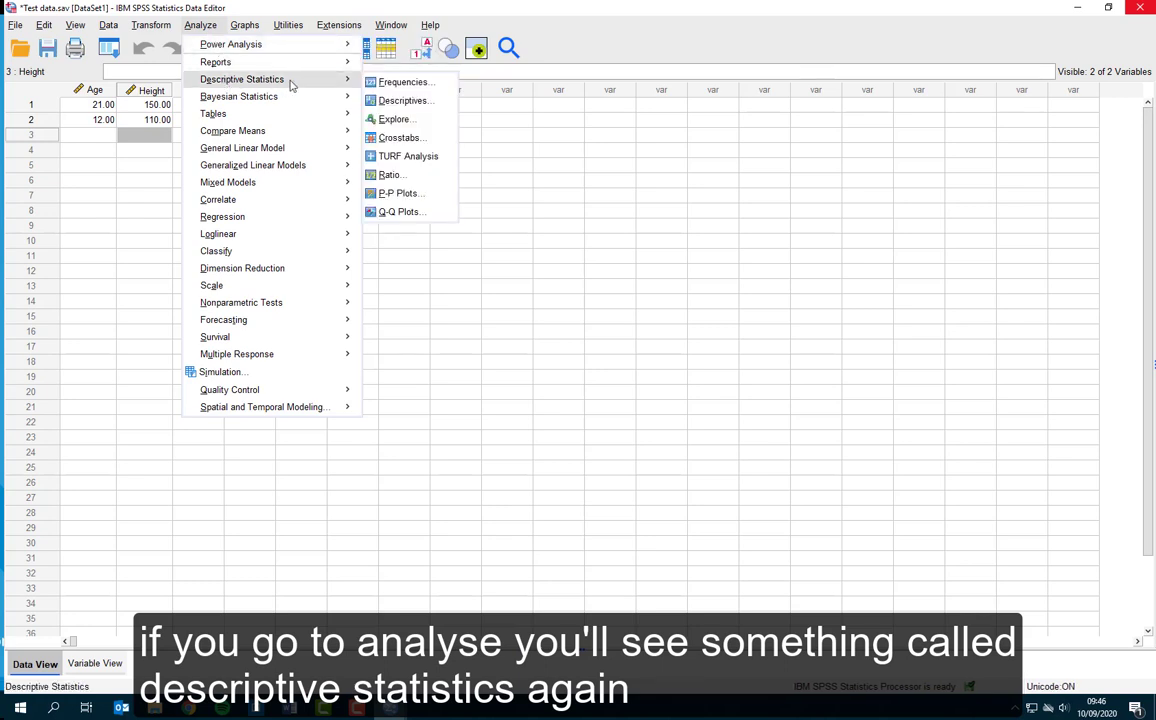
{"action": "left_click", "coordinate": [440, 108]}
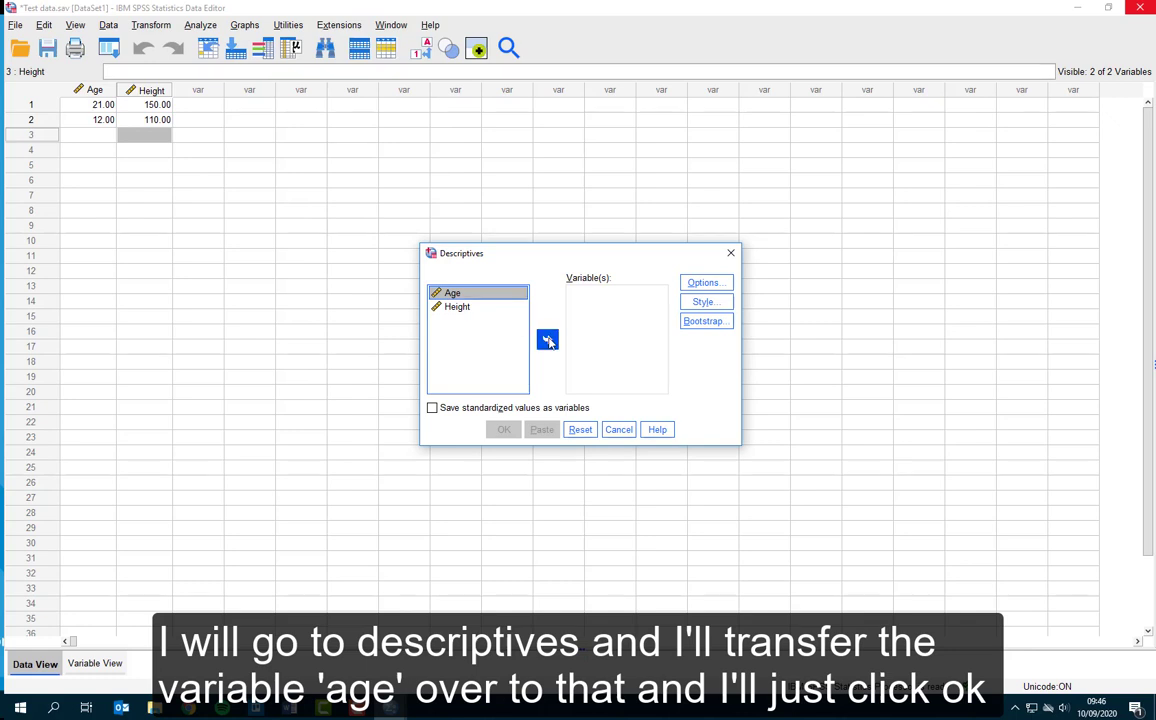
{"action": "left_click", "coordinate": [548, 342]}
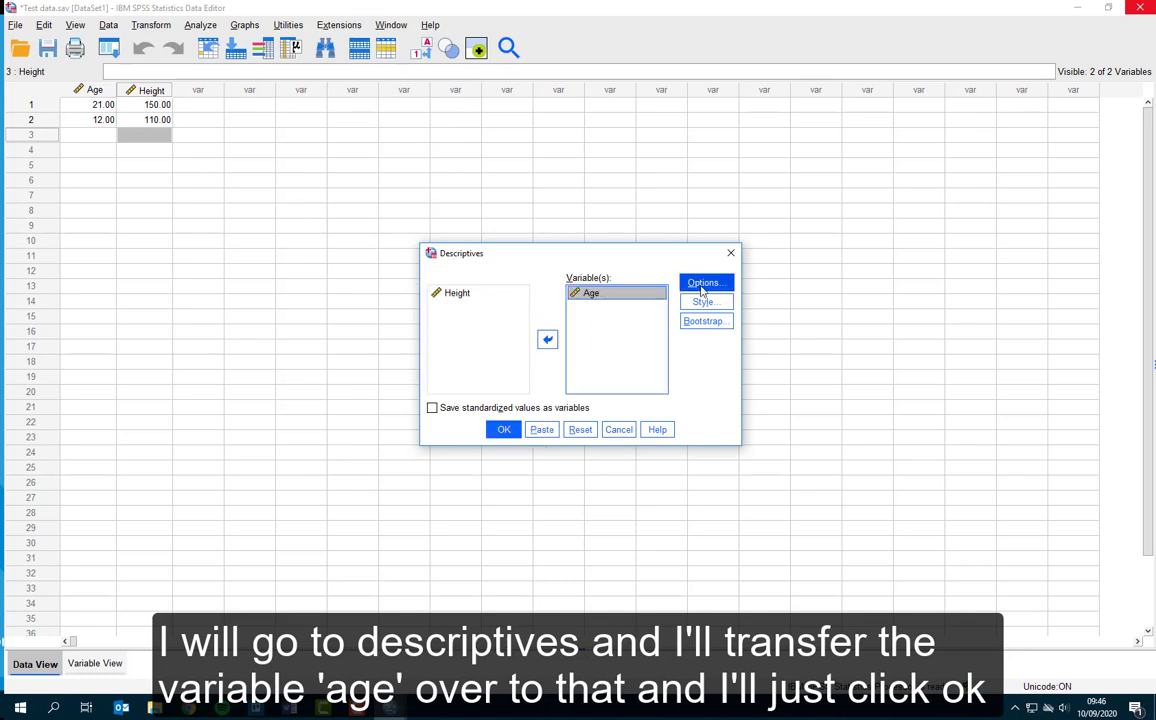
{"action": "left_click", "coordinate": [504, 429]}
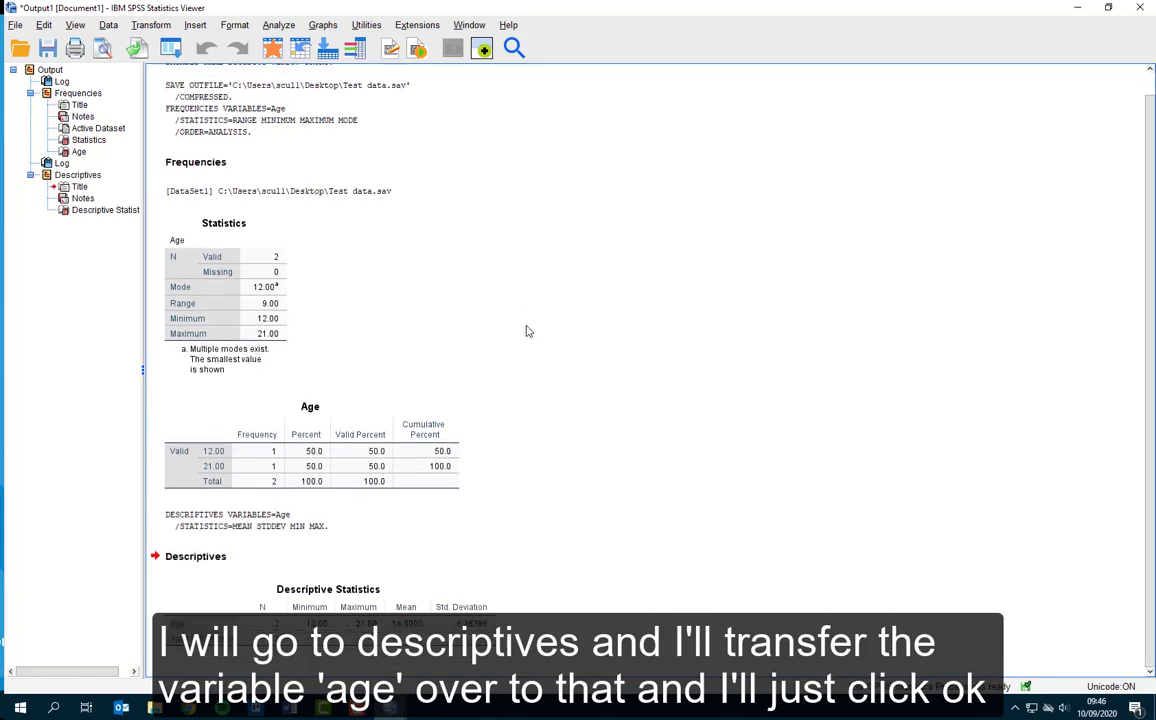